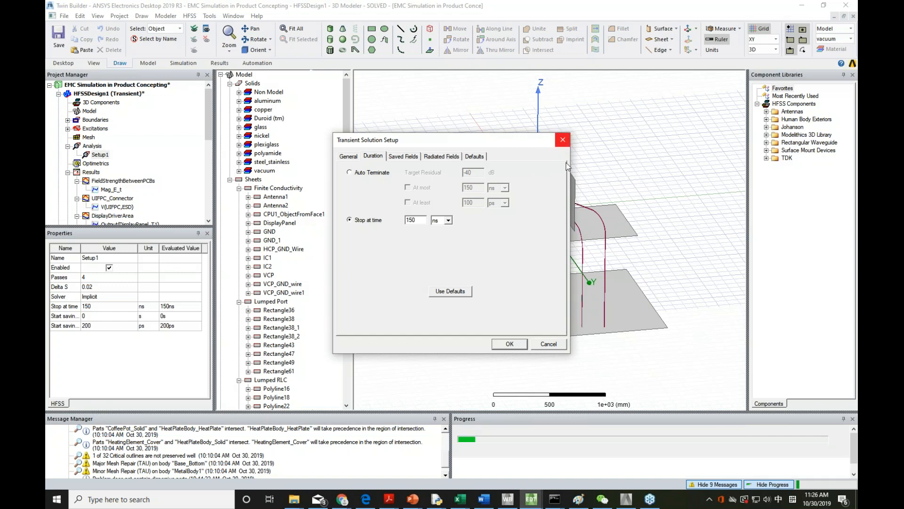
# Close the transient solution setup, then enlarge the project tree and the 3D view area.
pyautogui.click(562, 140)
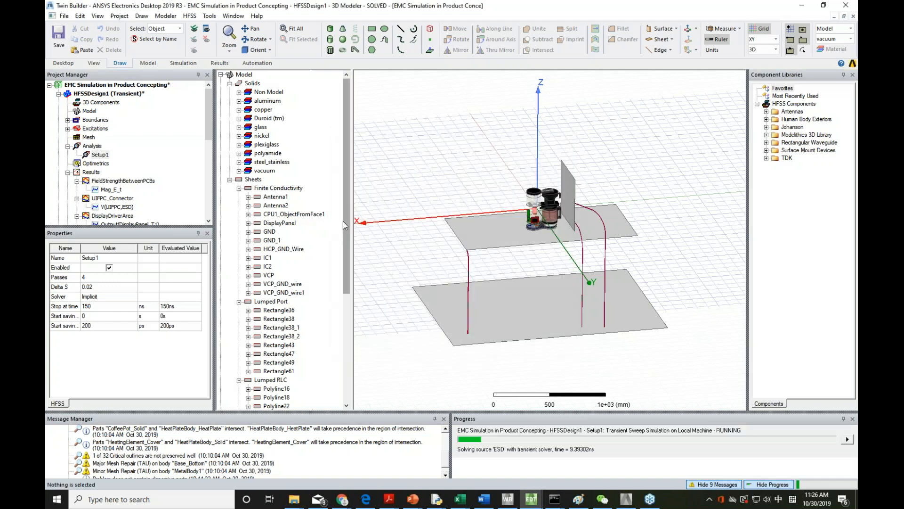
pyautogui.click(345, 341)
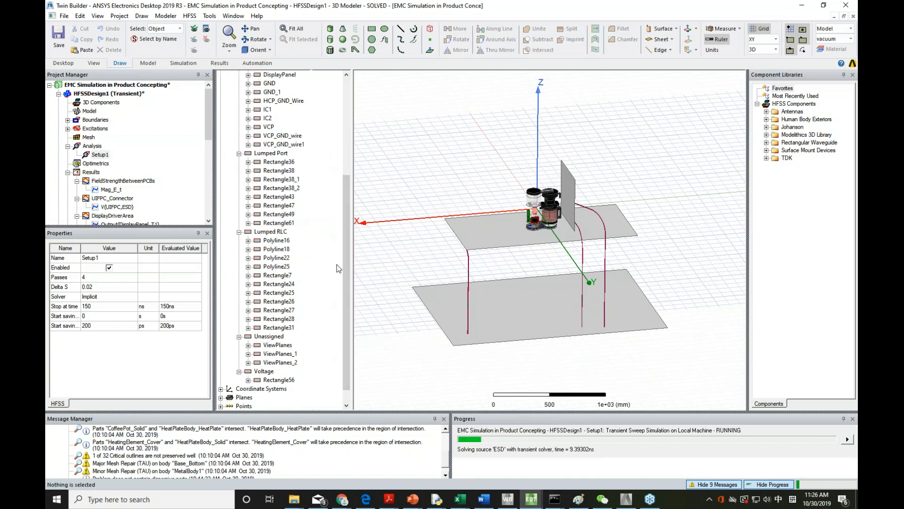
pyautogui.moveTo(148, 229); pyautogui.dragTo(148, 325)
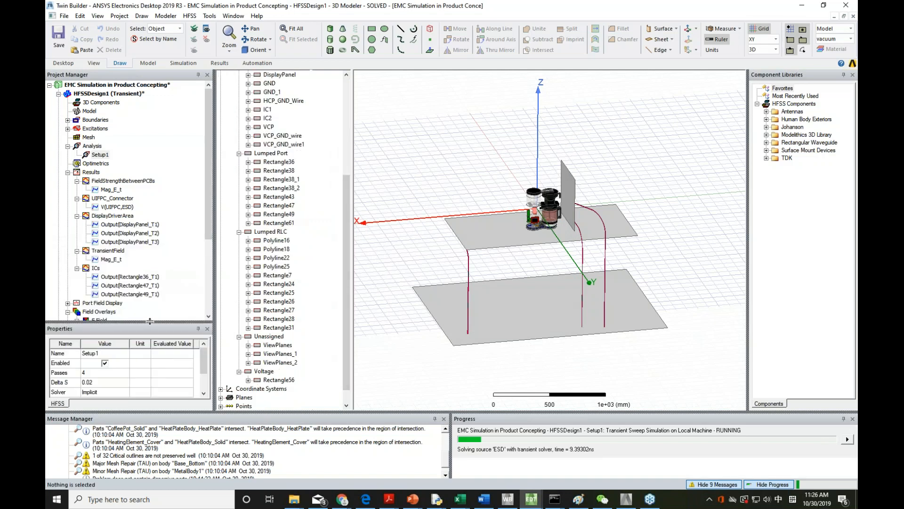
pyautogui.moveTo(208, 234); pyautogui.dragTo(218, 200)
pyautogui.moveTo(352, 243); pyautogui.dragTo(361, 140)
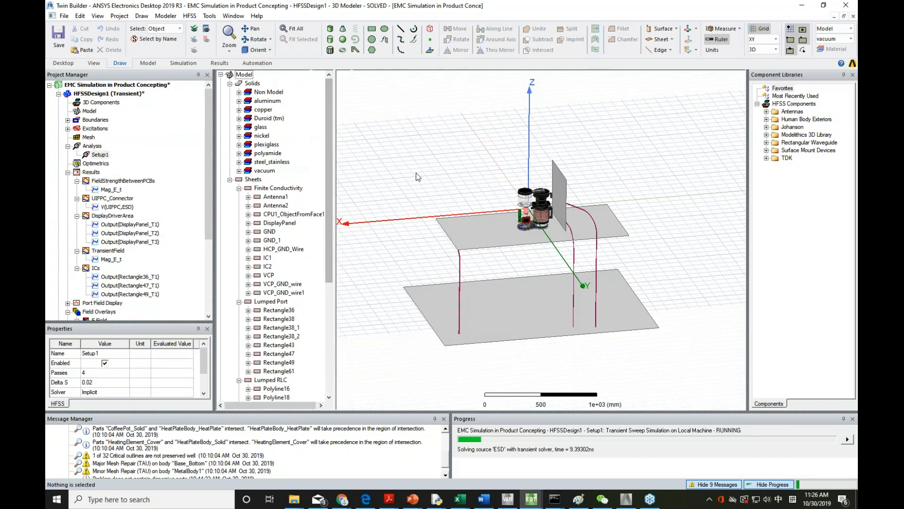
# Collapse the Finite Conductivity, Lumped Port, Lumped RLC, Unassigned and Voltage sheet groups in the model tree.
pyautogui.click(240, 188)
pyautogui.click(239, 197)
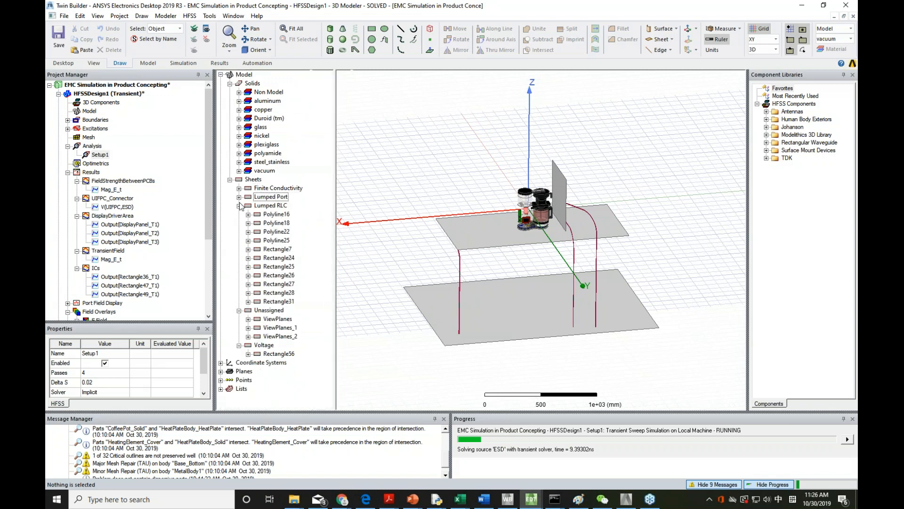
pyautogui.click(240, 205)
pyautogui.click(239, 215)
pyautogui.click(240, 223)
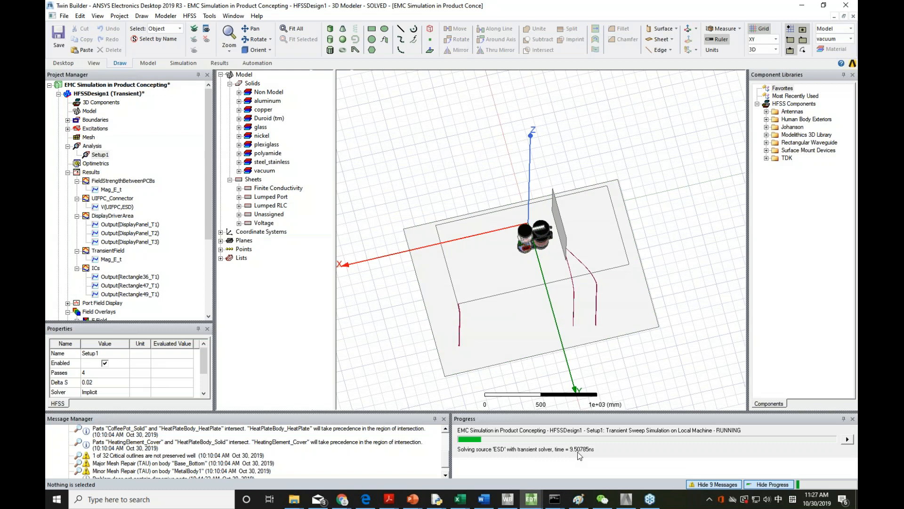
# Review the duration settings of the Setup1 transient analysis and leave them without saving changes.
pyautogui.click(99, 155)
pyautogui.doubleClick(98, 155)
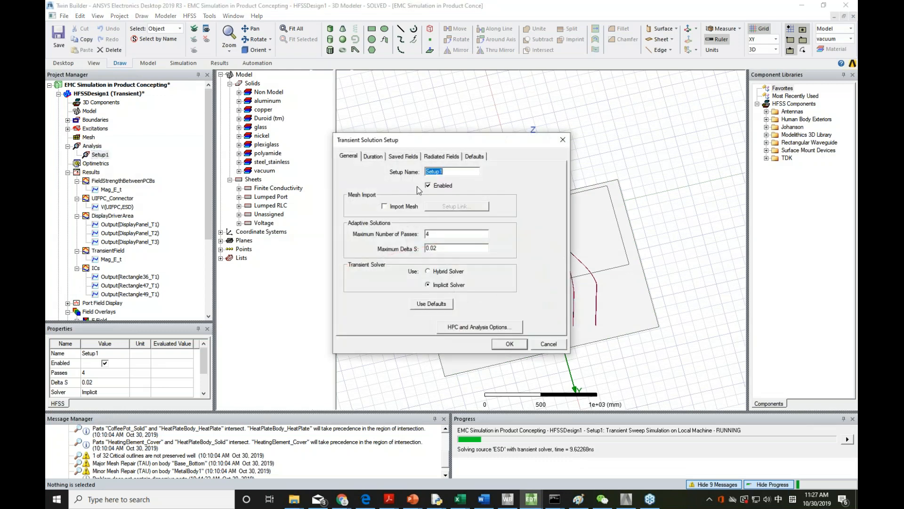
pyautogui.click(374, 157)
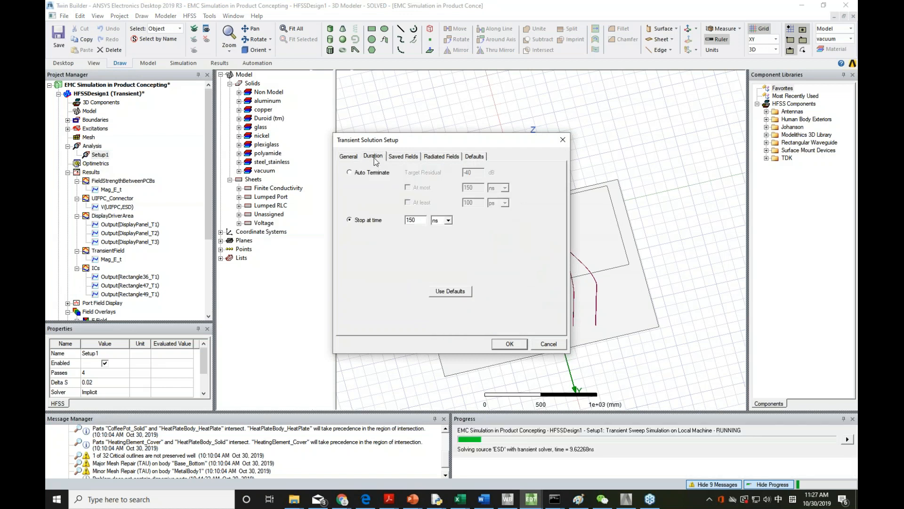
pyautogui.click(544, 347)
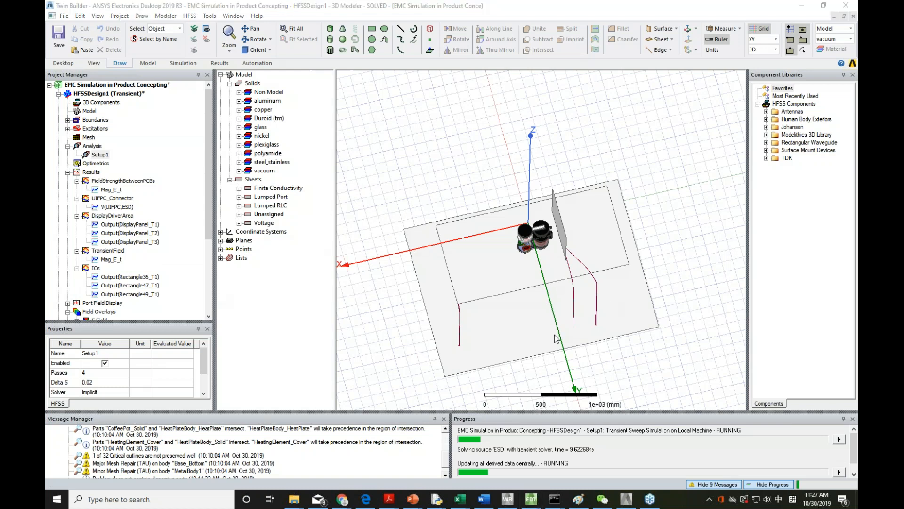
# Abort the running transient sweep simulation of Setup1.
pyautogui.click(841, 440)
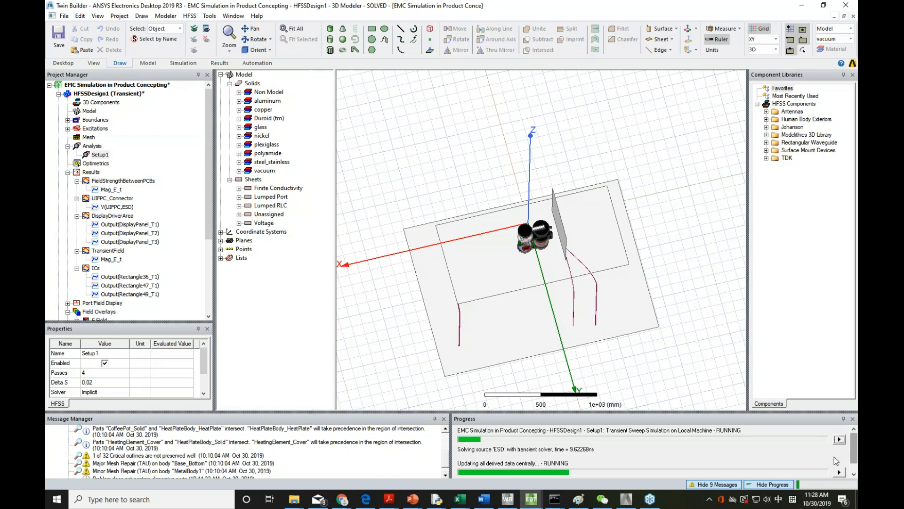
pyautogui.click(848, 439)
pyautogui.click(833, 444)
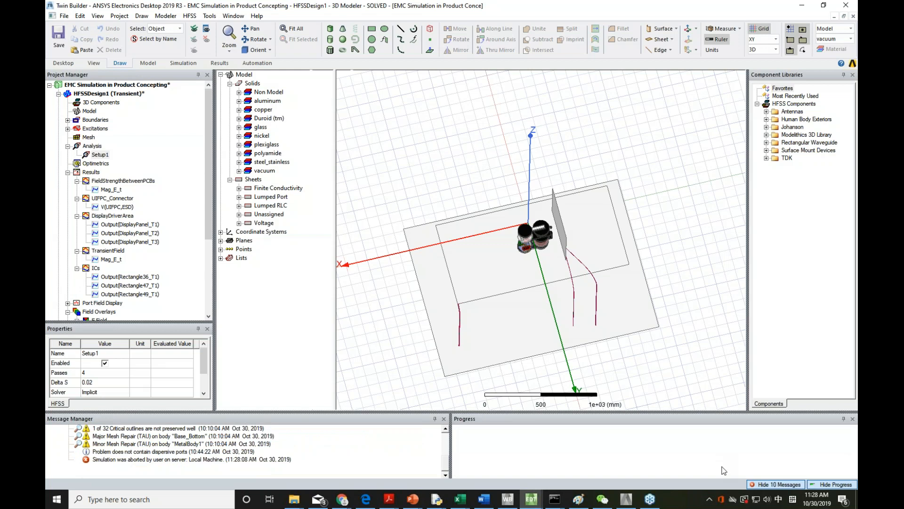
# Hide the component libraries to widen the 3D model view.
pyautogui.moveTo(542, 301); pyautogui.dragTo(542, 232, button='middle')
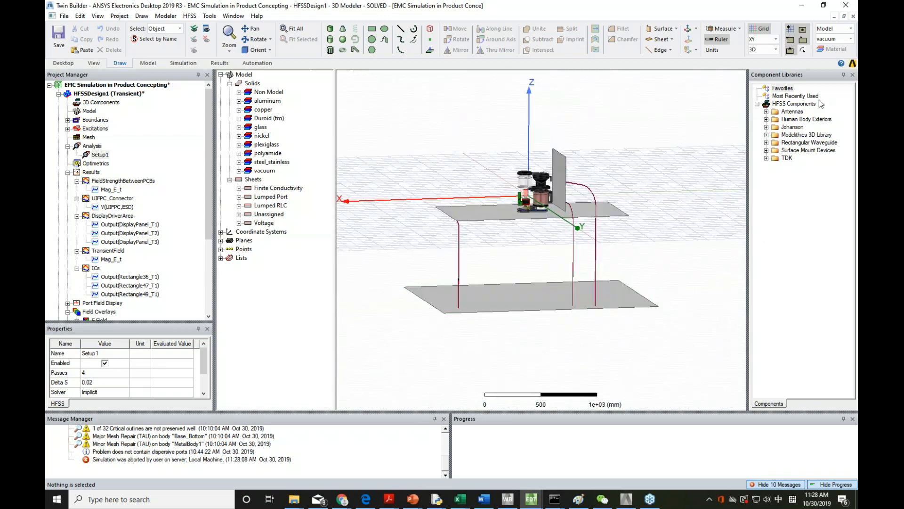
pyautogui.click(853, 75)
pyautogui.moveTo(713, 298); pyautogui.dragTo(735, 324, button='middle')
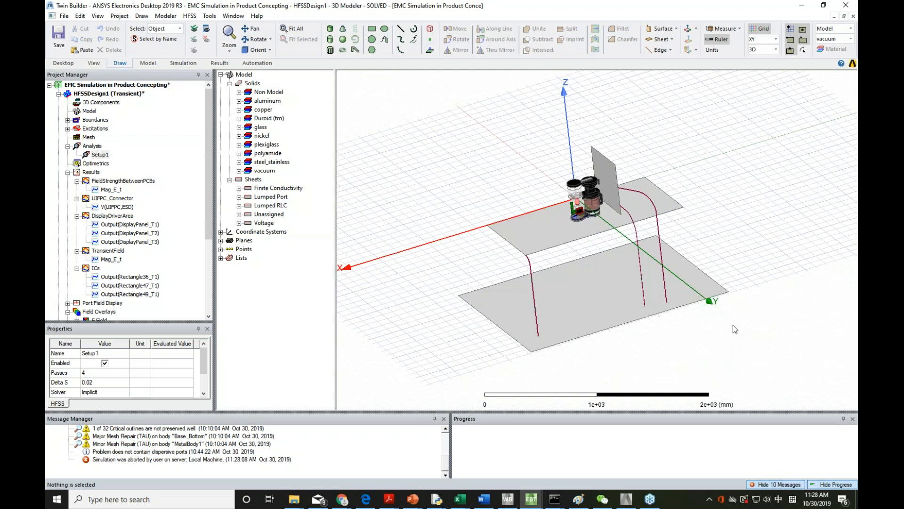
# Examine the coffee maker, the horizontal planes and their grounding wires in the 3D model.
pyautogui.click(712, 296)
pyautogui.click(743, 331)
pyautogui.keyDown('shift'); pyautogui.moveTo(740, 333); pyautogui.dragTo(676, 291); pyautogui.keyUp('shift')
pyautogui.moveTo(677, 290)
pyautogui.mouseDown(button='middle')
pyautogui.moveTo(693, 307)
pyautogui.moveTo(668, 291)
pyautogui.mouseUp(button='middle')
pyautogui.scroll(2, 554, 230)
pyautogui.scroll(3, 554, 230)
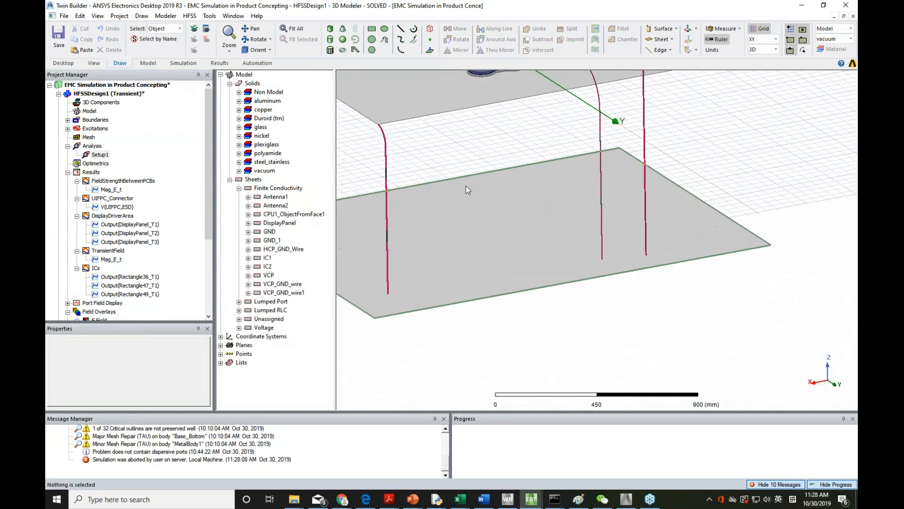
pyautogui.scroll(-3, 483, 145)
pyautogui.scroll(1, 355, 202)
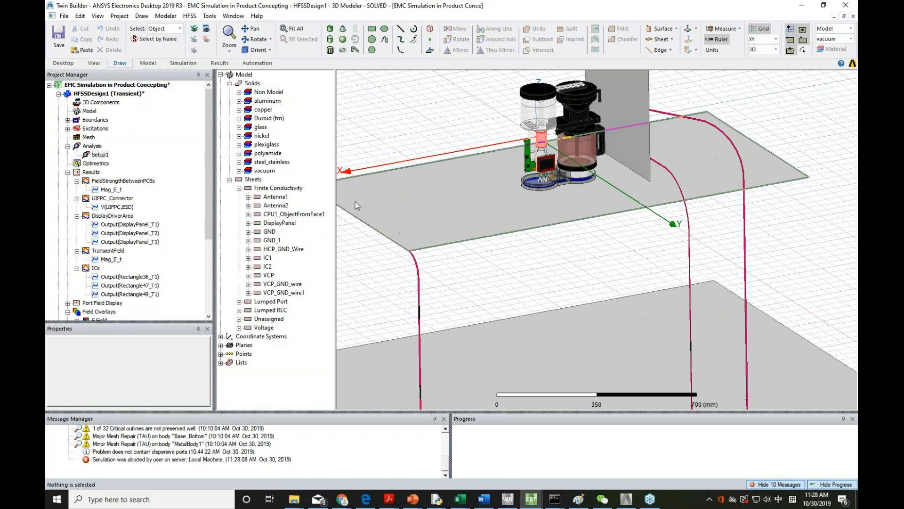
# Inspect the vacuum and steel_stainless solids in the model tree, including the import command of the first DisplayPCB distance bolt.
pyautogui.click(239, 170)
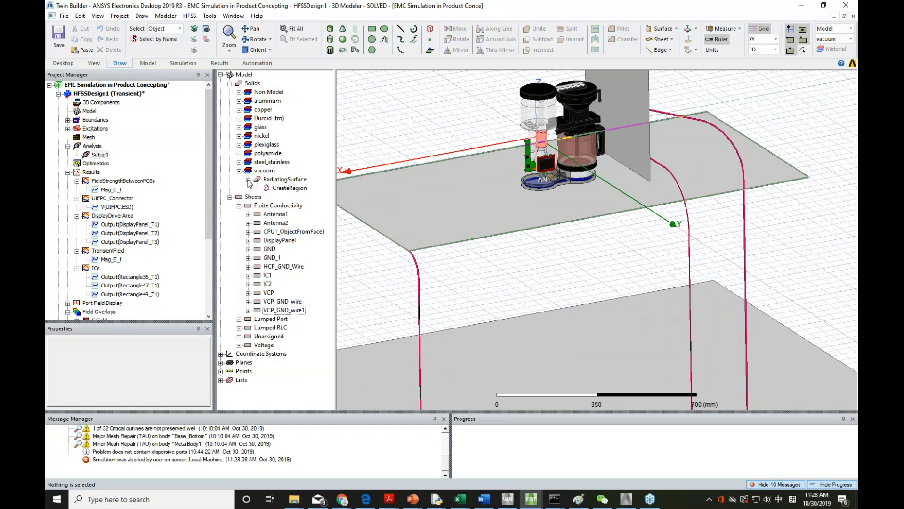
pyautogui.click(248, 180)
pyautogui.click(239, 162)
pyautogui.click(248, 170)
pyautogui.click(248, 170)
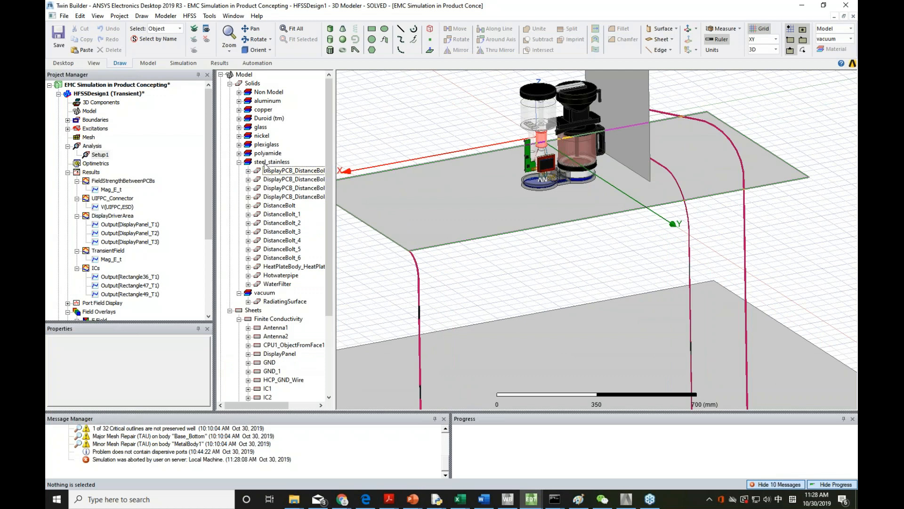
pyautogui.click(248, 170)
pyautogui.click(273, 182)
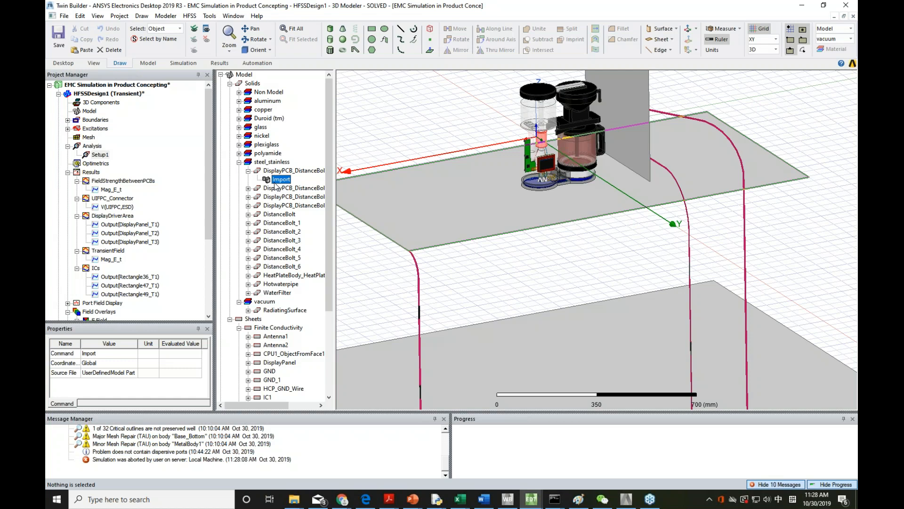
pyautogui.click(390, 123)
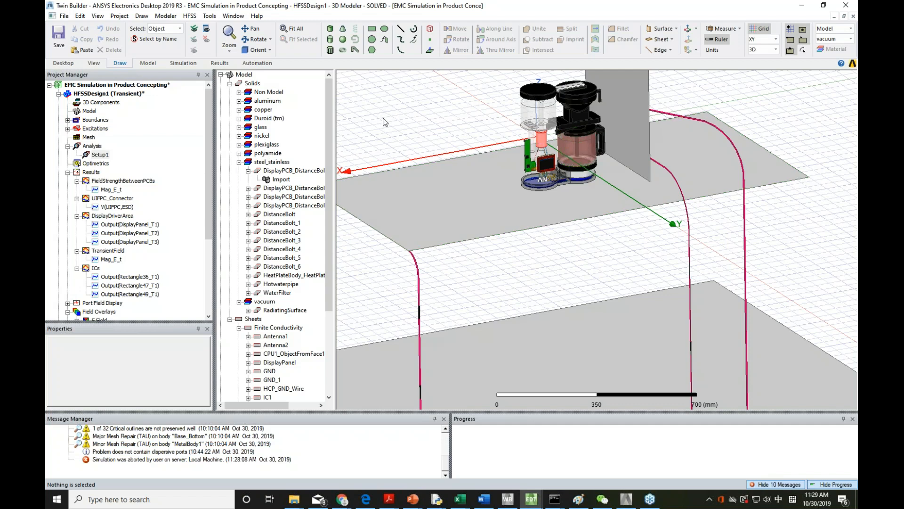
pyautogui.click(248, 171)
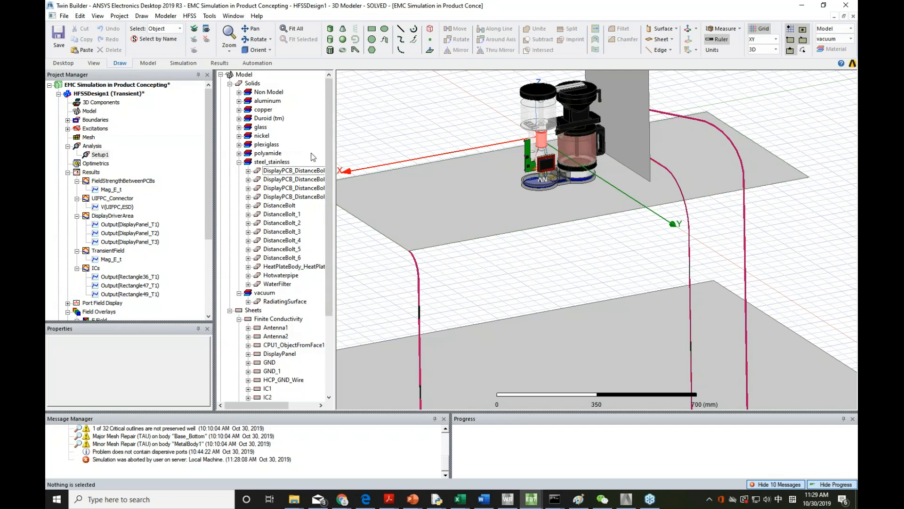
pyautogui.click(239, 163)
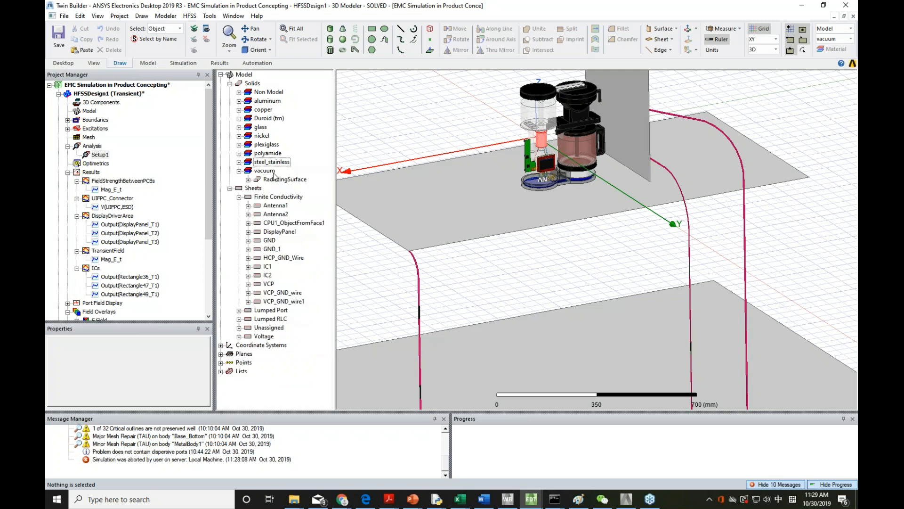
# Highlight the first DisplayPCB distance bolt in the model, then check the polyamide and plexiglass solid groups.
pyautogui.click(239, 162)
pyautogui.click(266, 170)
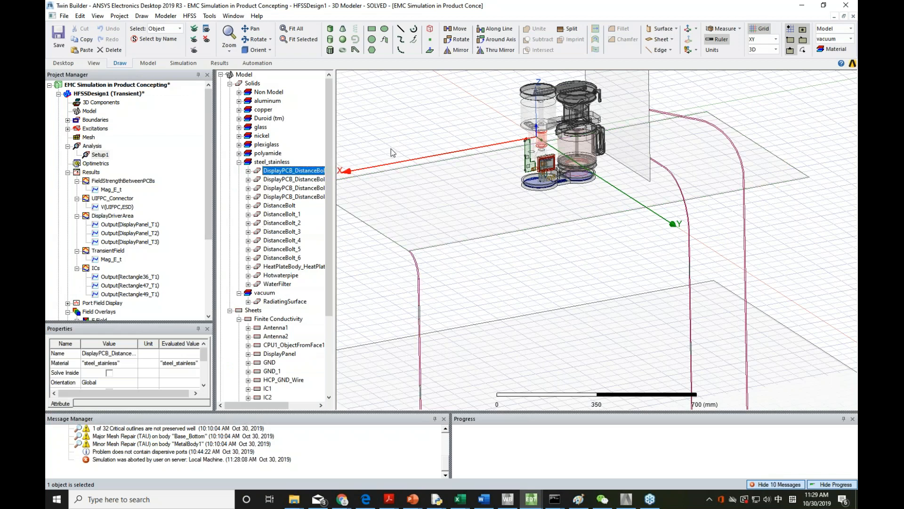
pyautogui.keyDown('shift'); pyautogui.moveTo(391, 148); pyautogui.dragTo(421, 191); pyautogui.keyUp('shift')
pyautogui.click(239, 162)
pyautogui.click(240, 153)
pyautogui.click(240, 154)
pyautogui.click(239, 145)
pyautogui.click(239, 144)
pyautogui.click(239, 145)
pyautogui.click(239, 144)
pyautogui.click(475, 140)
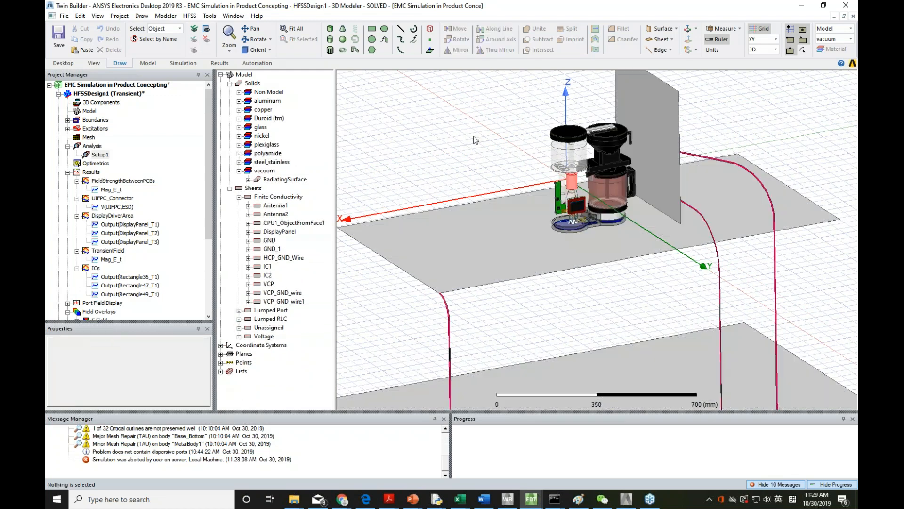
# List the design's excitations, show the terminal of Antenna_1 and zoom to its lumped port to locate it on the coffee maker.
pyautogui.press('shift')
pyautogui.scroll(5, 642, 294)
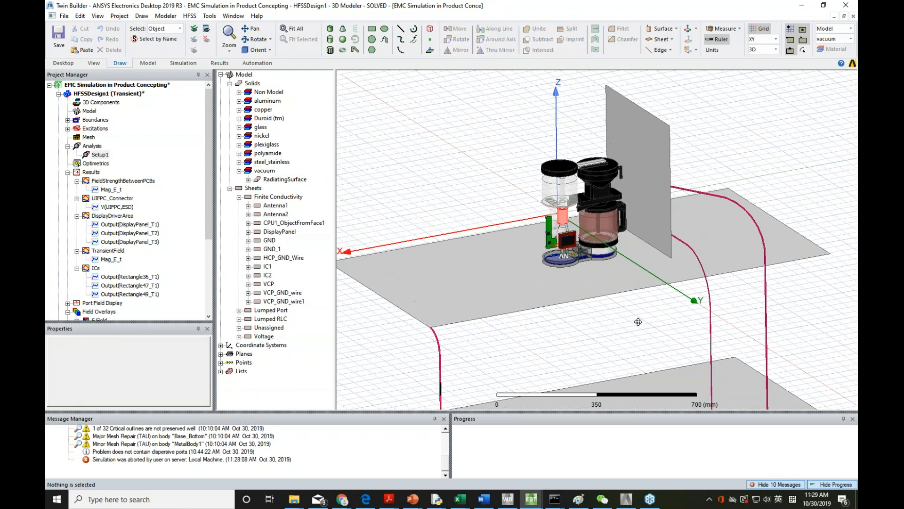
pyautogui.press('shift')
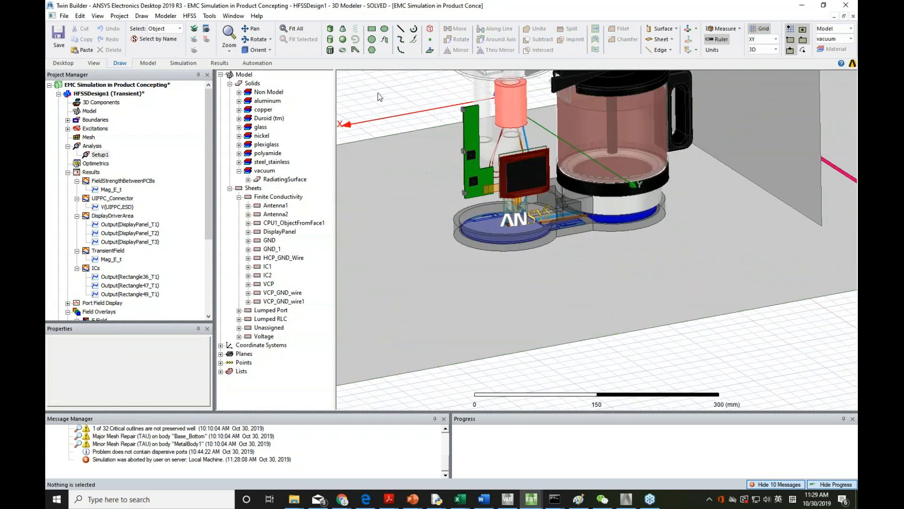
pyautogui.click(68, 128)
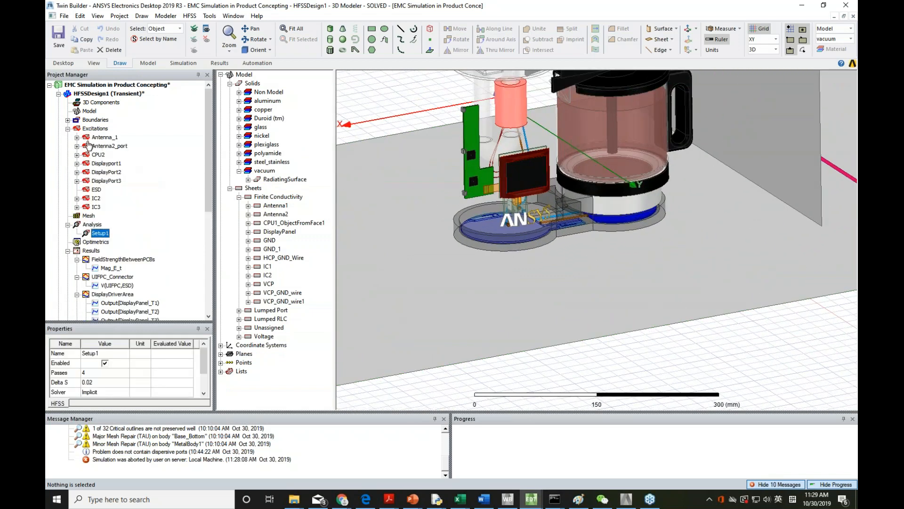
pyautogui.click(107, 137)
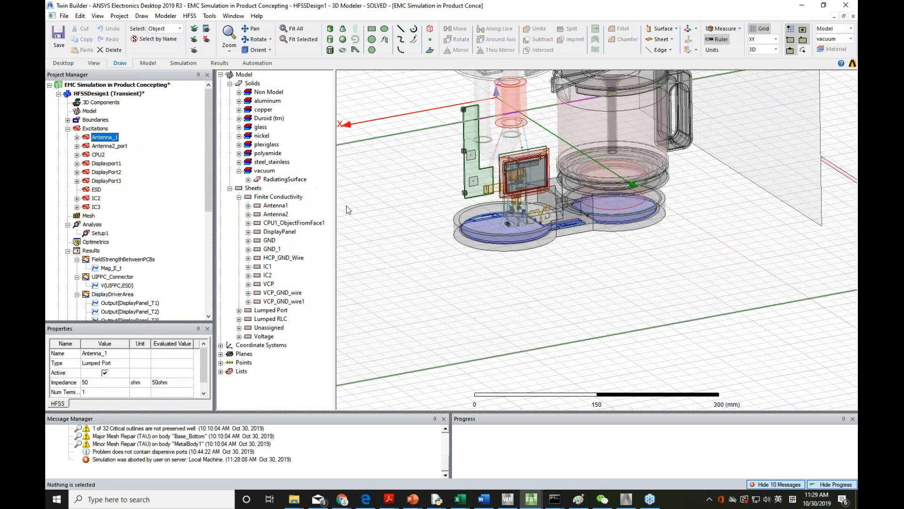
pyautogui.click(77, 137)
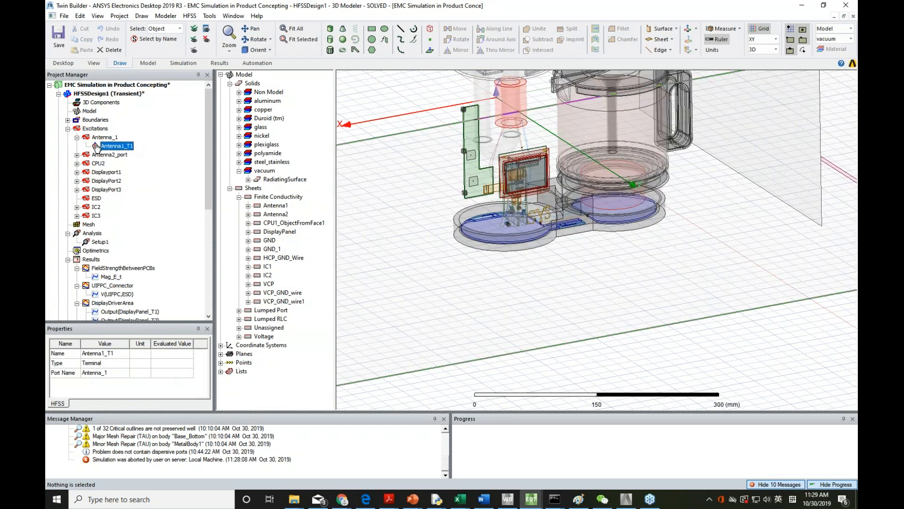
pyautogui.rightClick(106, 137)
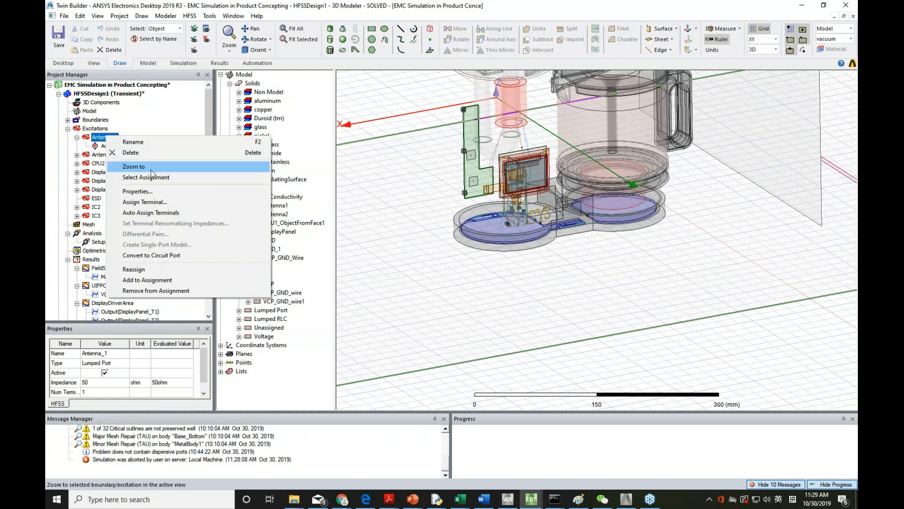
pyautogui.click(160, 172)
pyautogui.scroll(-10, 534, 292)
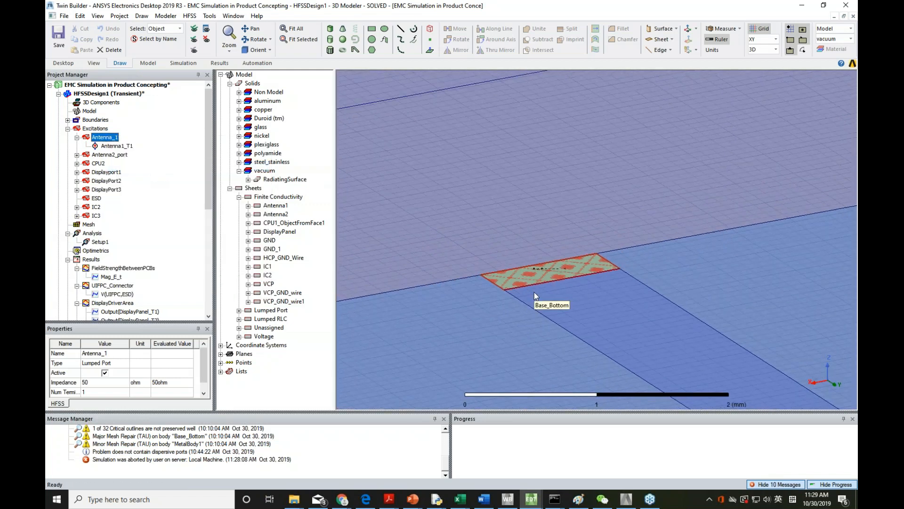
pyautogui.scroll(-8, 546, 295)
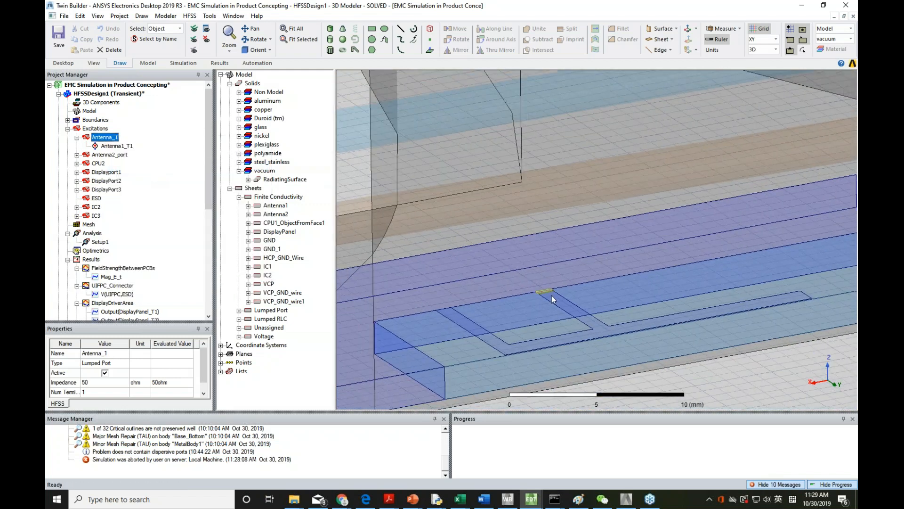
pyautogui.scroll(-5, 596, 351)
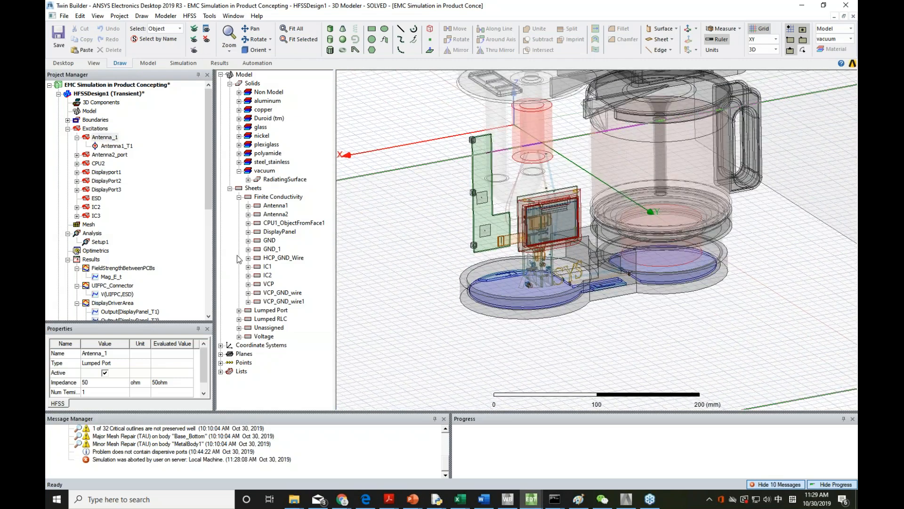
# Select the Antenna2_port excitation, show its terminal and locate the port in the coffee maker's base.
pyautogui.click(119, 155)
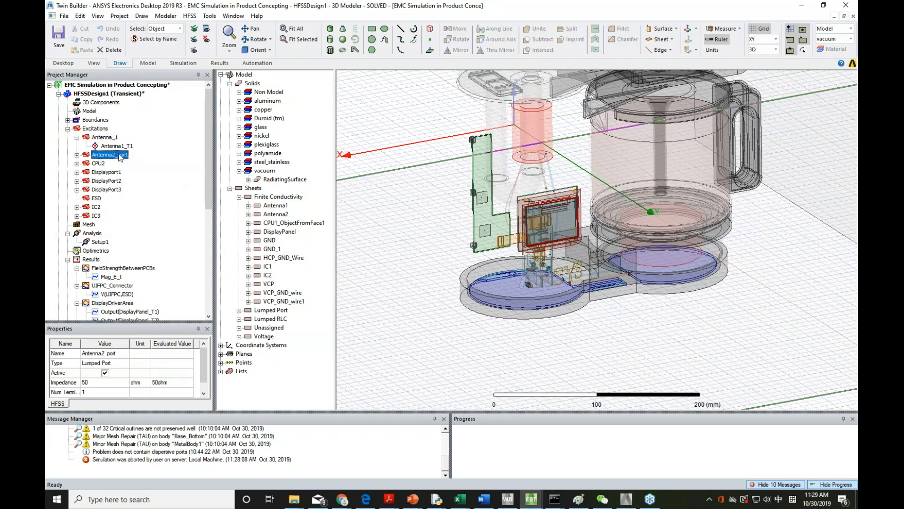
pyautogui.click(77, 155)
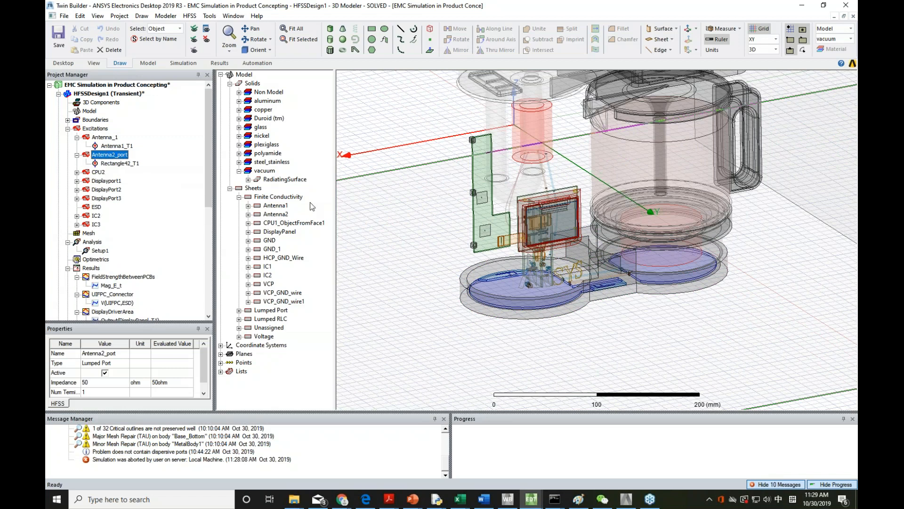
pyautogui.scroll(-3, 605, 203)
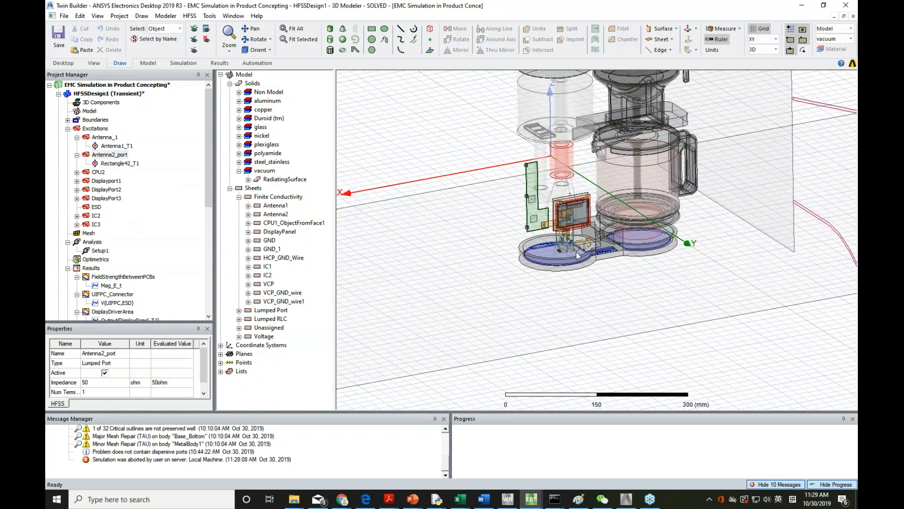
# Examine the port area in the coffee maker's base, select the CPU2 excitation, and return to a view of the whole setup.
pyautogui.scroll(2, 558, 252)
pyautogui.scroll(2, 547, 256)
pyautogui.scroll(5, 544, 237)
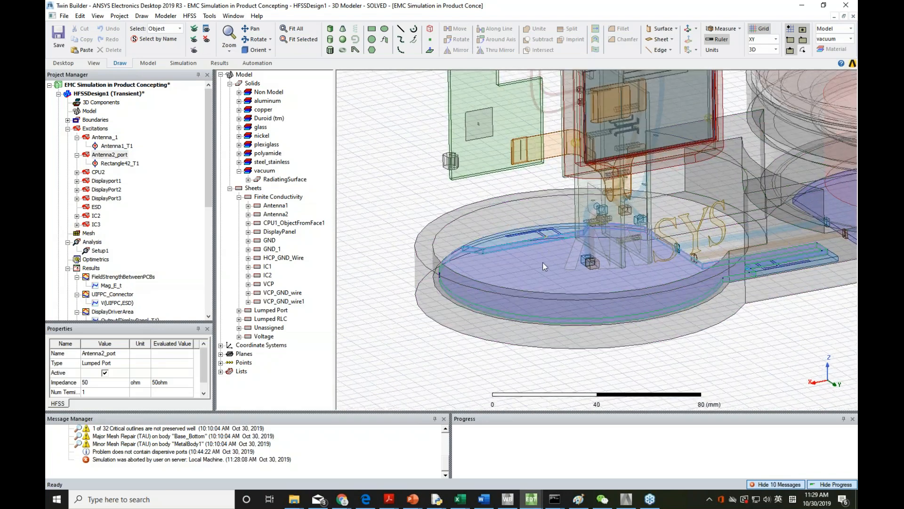
pyautogui.click(99, 173)
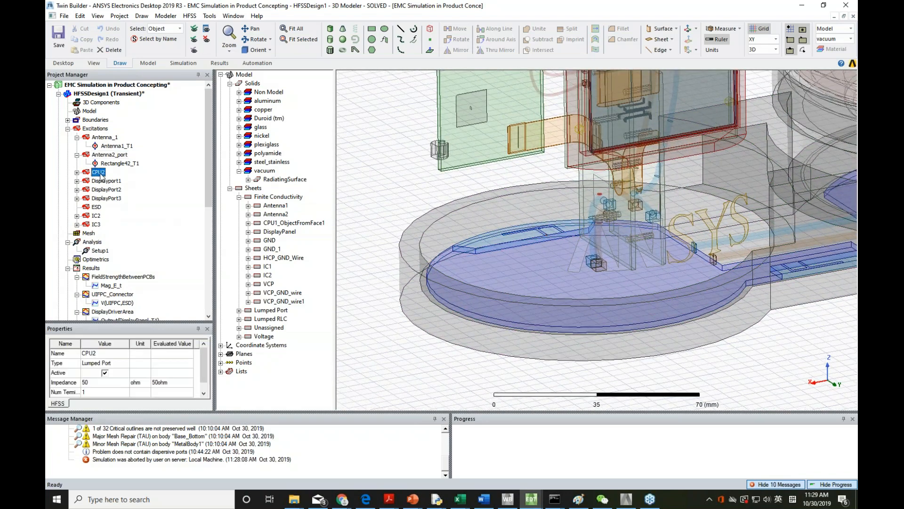
pyautogui.click(403, 199)
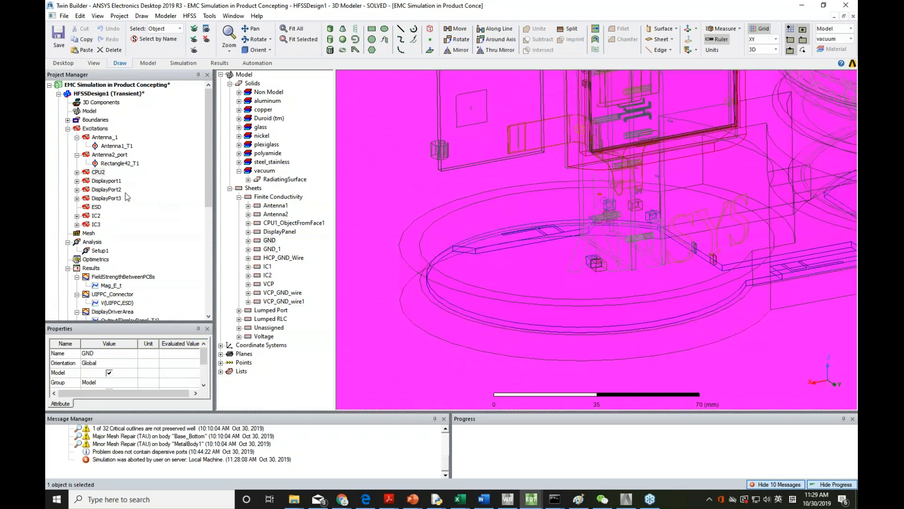
pyautogui.hotkey('ctrl', 'd')
pyautogui.click(389, 199)
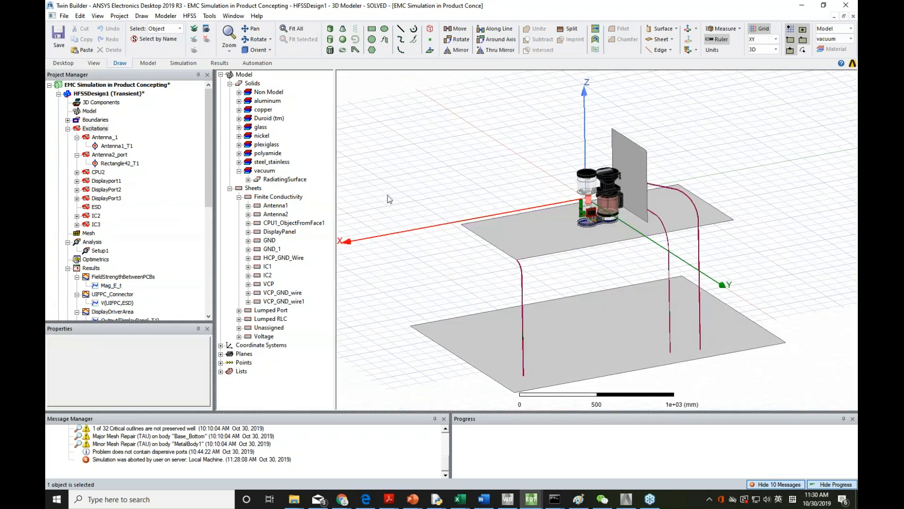
# Highlight the display port, ESD voltage and IC excitations one after another to see where they act, then clear the selection.
pyautogui.click(106, 183)
pyautogui.click(105, 198)
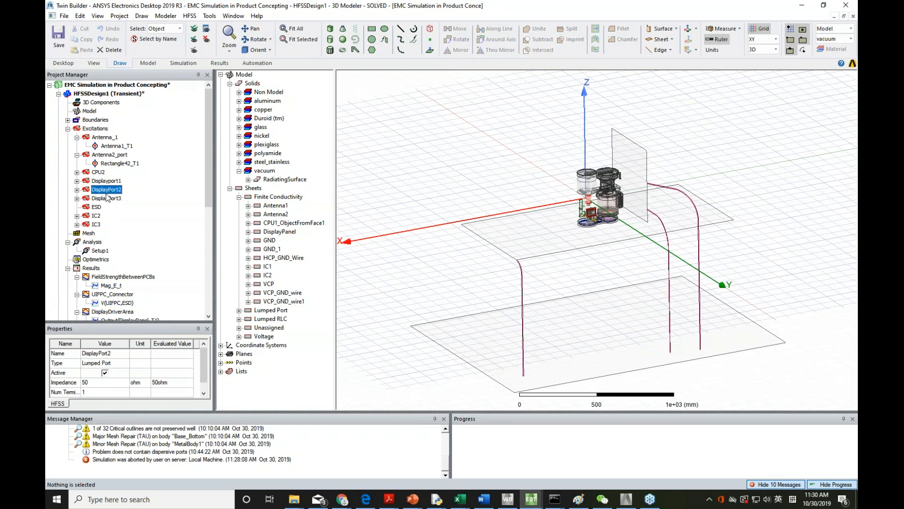
pyautogui.click(97, 207)
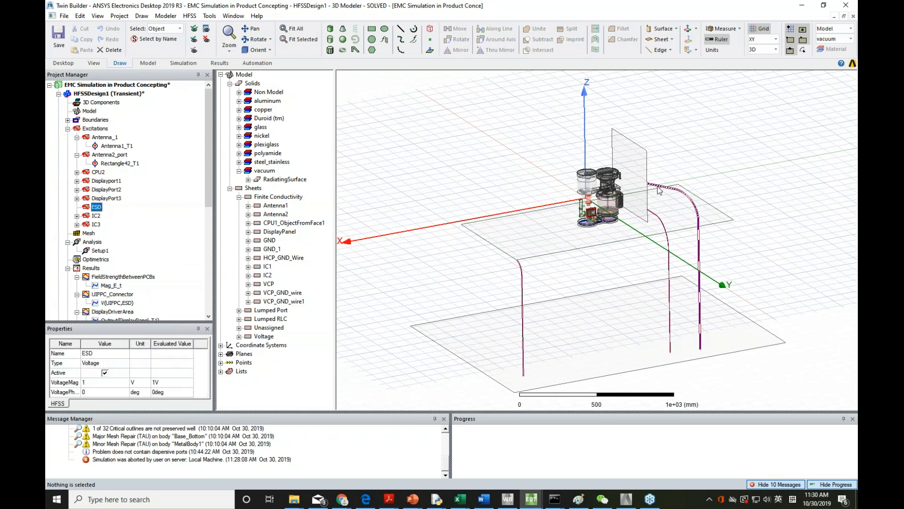
pyautogui.click(96, 215)
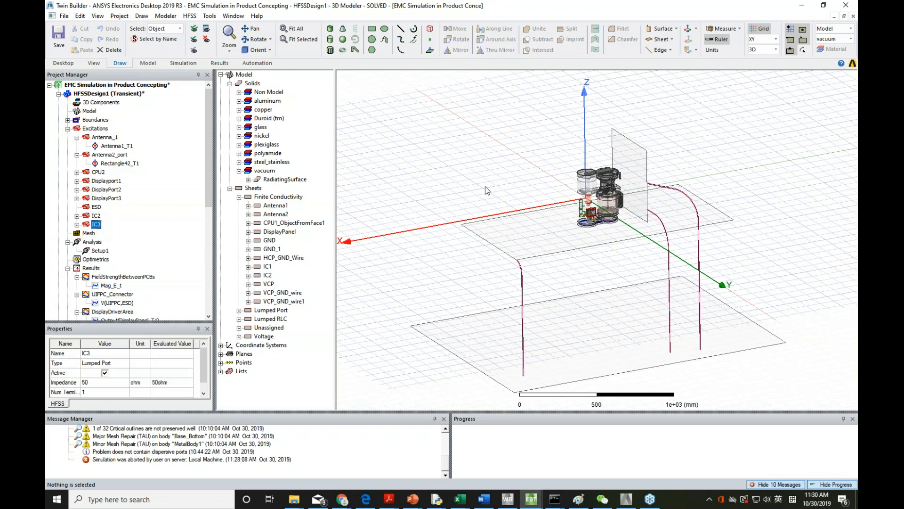
pyautogui.click(380, 158)
# List the design's boundaries, check the properties of Antenna2_Foil and ControlFPC2, and collapse the boundary and excitation lists.
pyautogui.click(77, 137)
pyautogui.click(77, 146)
pyautogui.click(68, 120)
pyautogui.scroll(-3, 148, 184)
pyautogui.scroll(3, 129, 202)
pyautogui.click(108, 137)
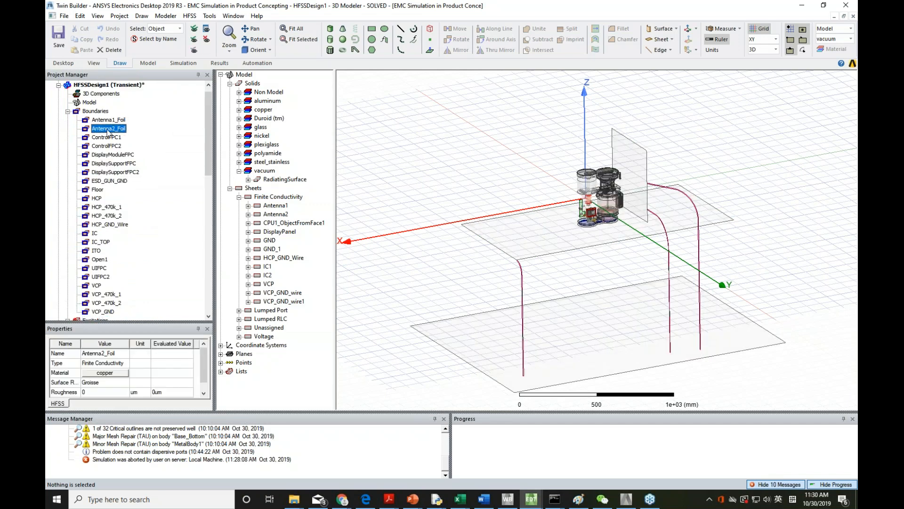
pyautogui.click(106, 147)
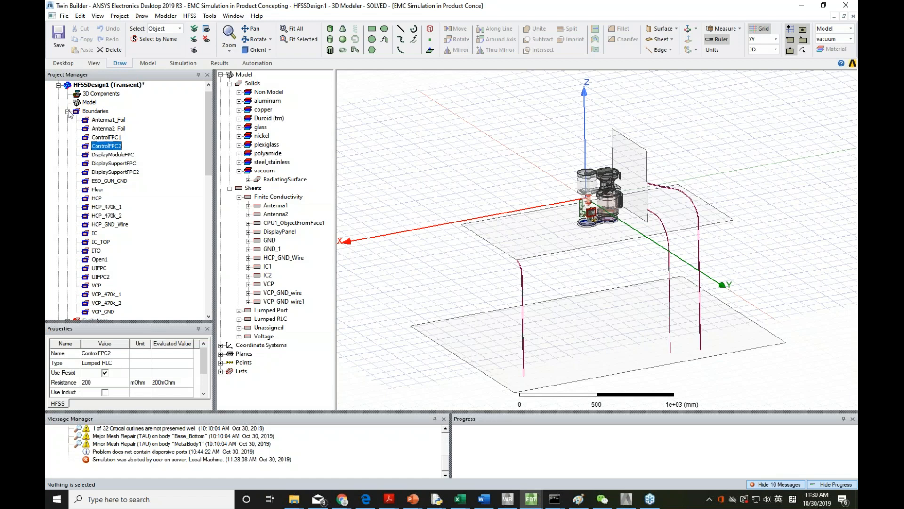
pyautogui.click(68, 112)
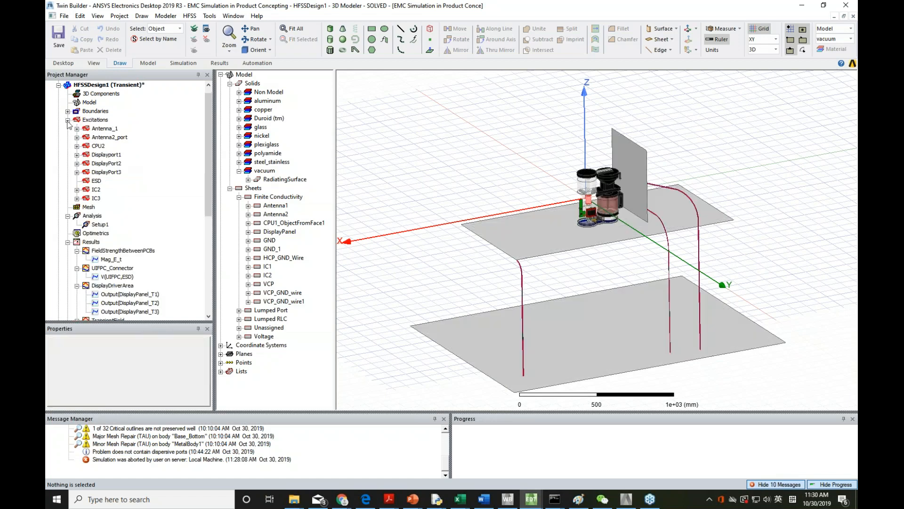
pyautogui.click(67, 120)
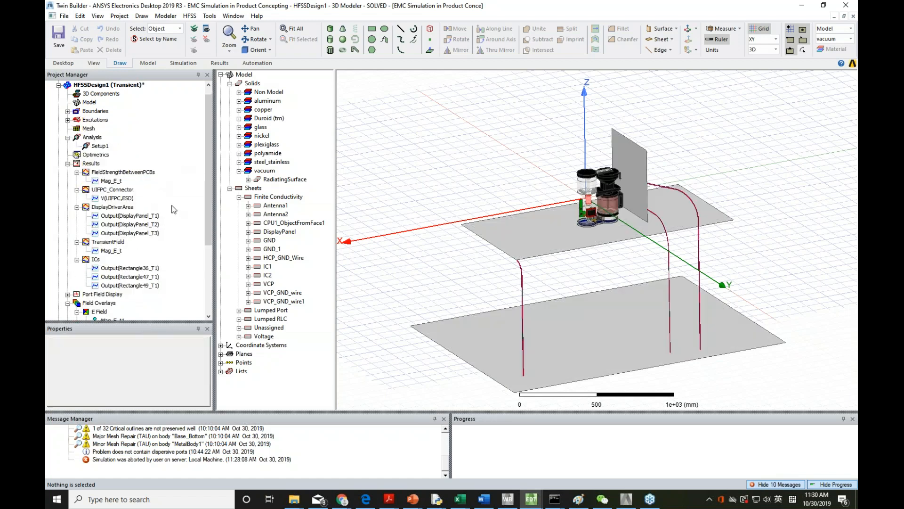
# Highlight the finite conductivity sheets in the model one by one, including GND, GND_1, HCP_GND_Wire, IC1 and IC2.
pyautogui.click(270, 214)
pyautogui.click(275, 224)
pyautogui.click(271, 241)
pyautogui.click(269, 250)
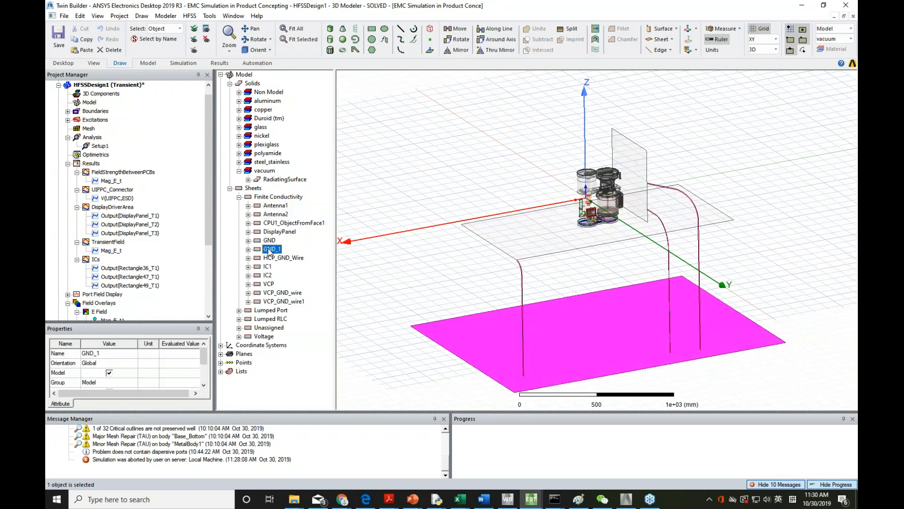
pyautogui.click(275, 259)
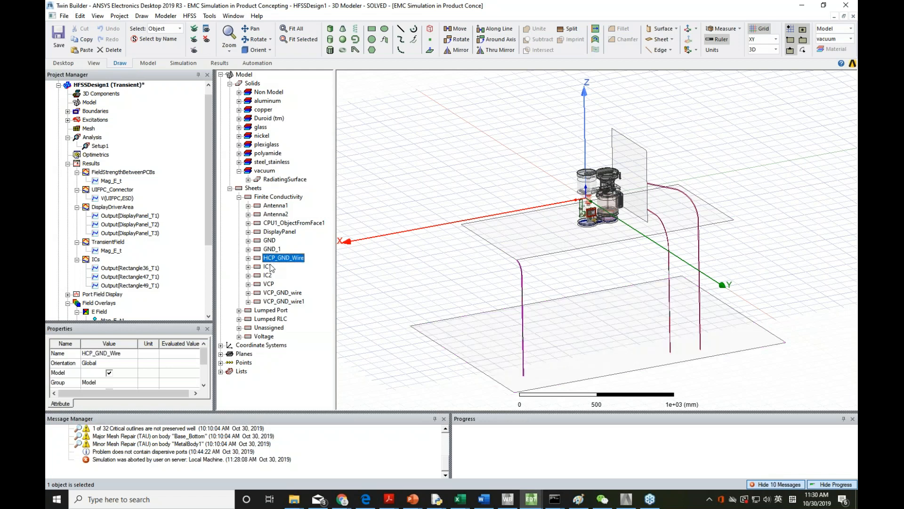
pyautogui.click(270, 241)
pyautogui.click(271, 249)
pyautogui.click(273, 258)
pyautogui.click(268, 267)
pyautogui.click(268, 275)
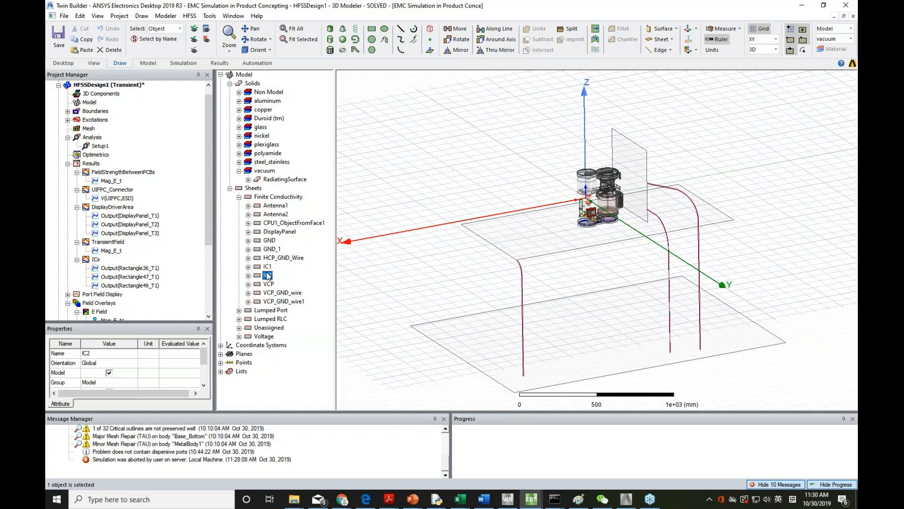
# Check the remaining sheet groups, list the Voltage group's Rectangle56 with its creation commands, and clear the selection.
pyautogui.click(272, 312)
pyautogui.click(271, 322)
pyautogui.click(267, 334)
pyautogui.click(267, 328)
pyautogui.click(267, 337)
pyautogui.click(239, 336)
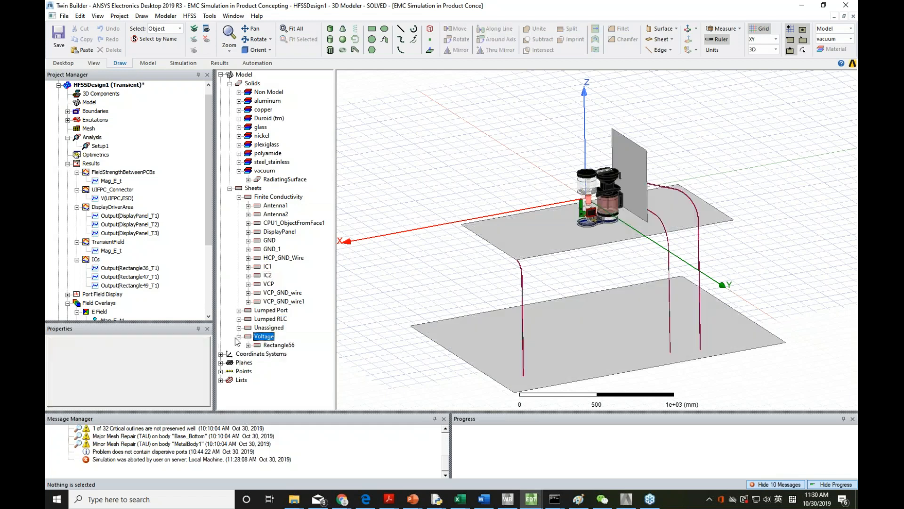
pyautogui.click(267, 337)
pyautogui.click(268, 345)
pyautogui.click(267, 337)
pyautogui.click(268, 346)
pyautogui.click(249, 345)
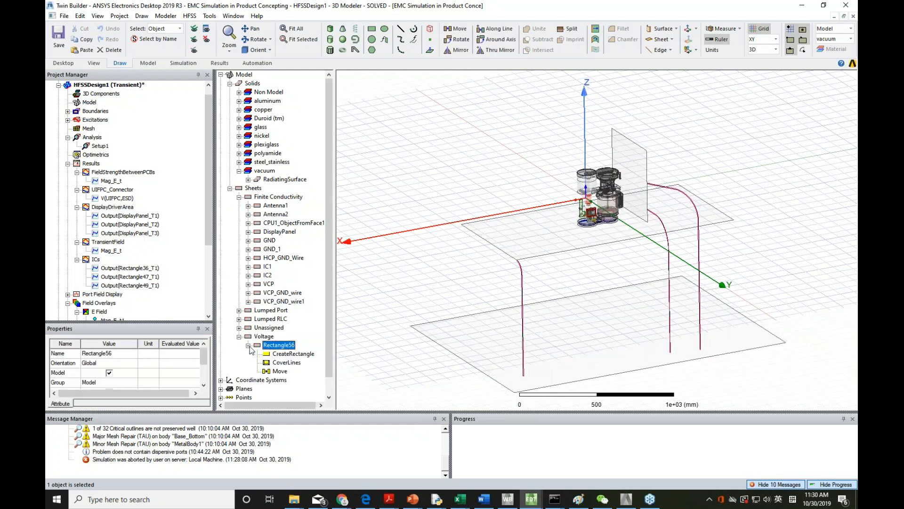
pyautogui.click(248, 345)
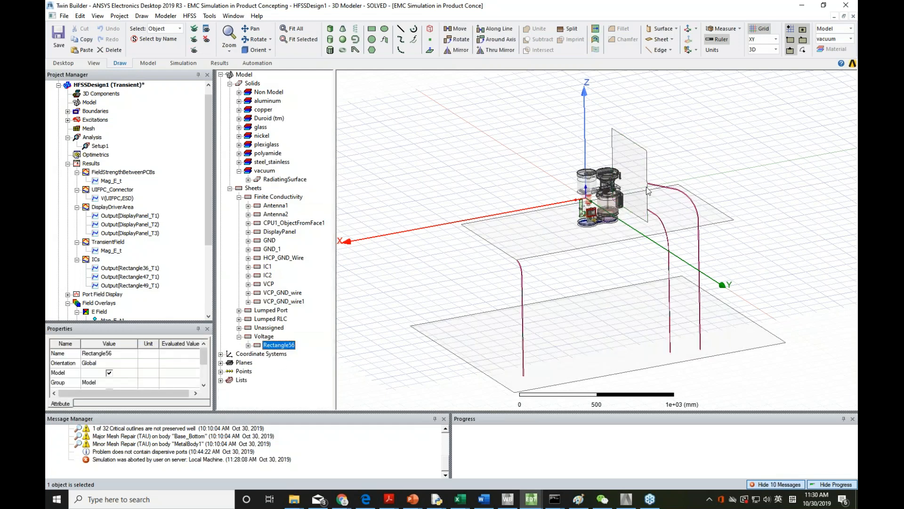
pyautogui.click(502, 176)
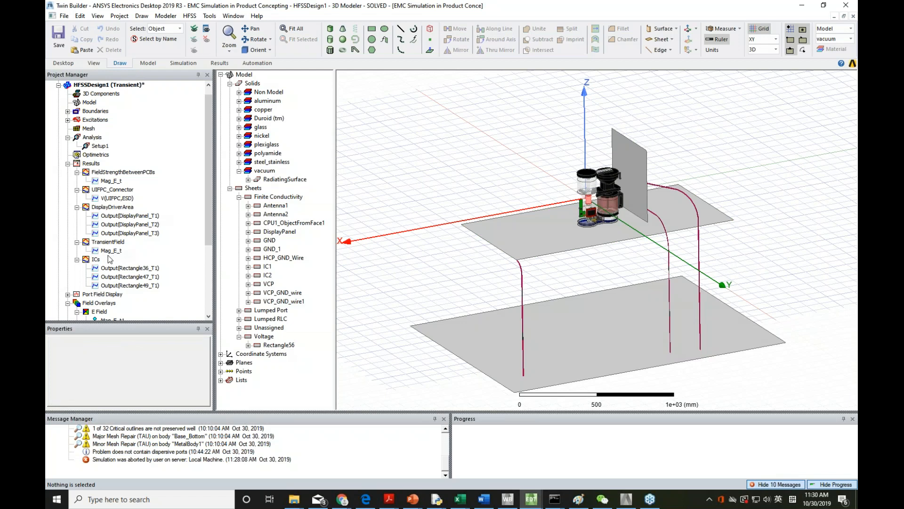
# View the FieldStrengthBetweenPCBs report and the UIFPC_Connector voltage report.
pyautogui.doubleClick(113, 173)
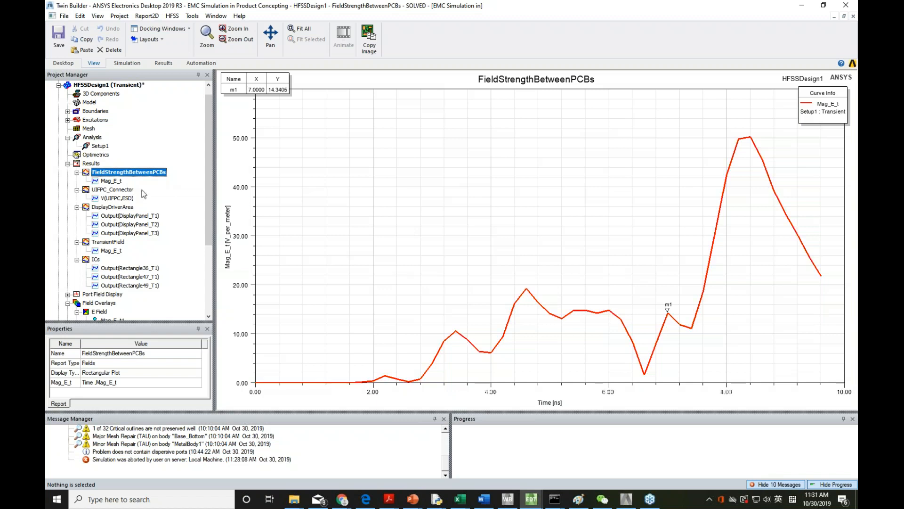
pyautogui.click(106, 190)
pyautogui.click(168, 199)
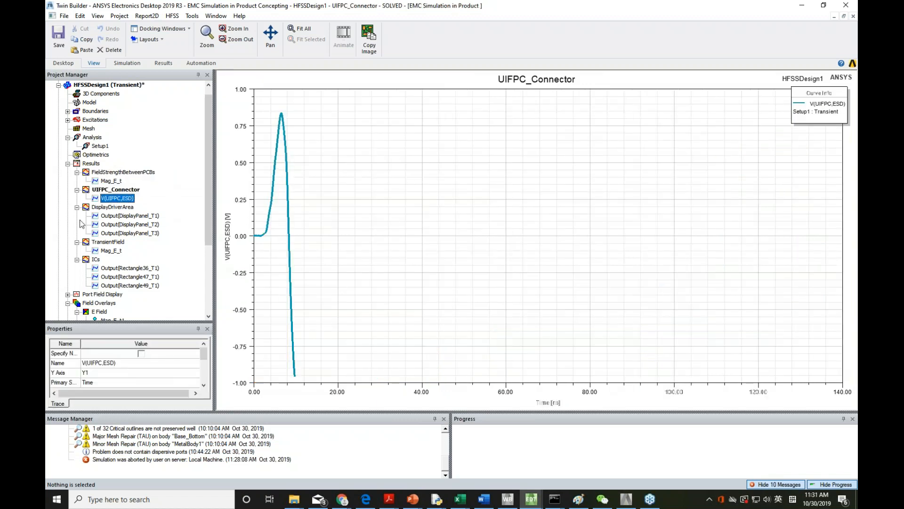
# View the DisplayDriverArea, TransientField and ICs result plots in turn.
pyautogui.click(117, 207)
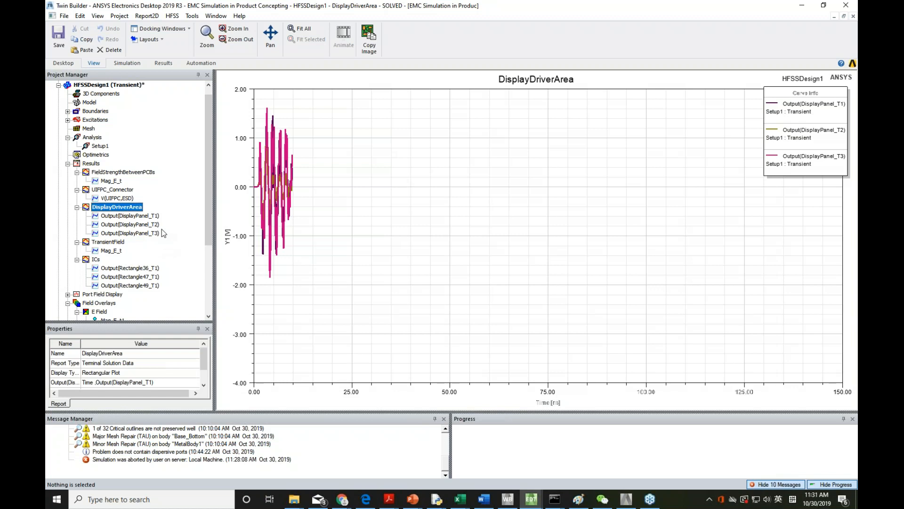
pyautogui.doubleClick(129, 242)
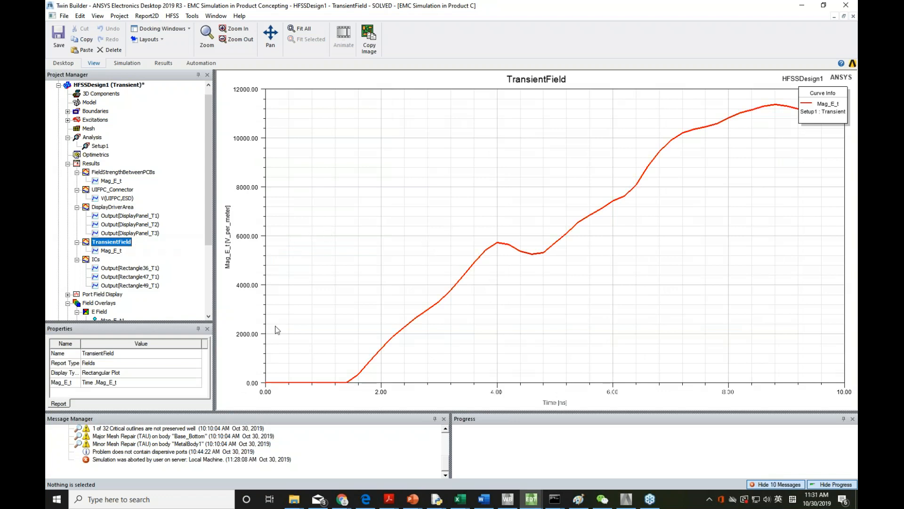
pyautogui.click(97, 260)
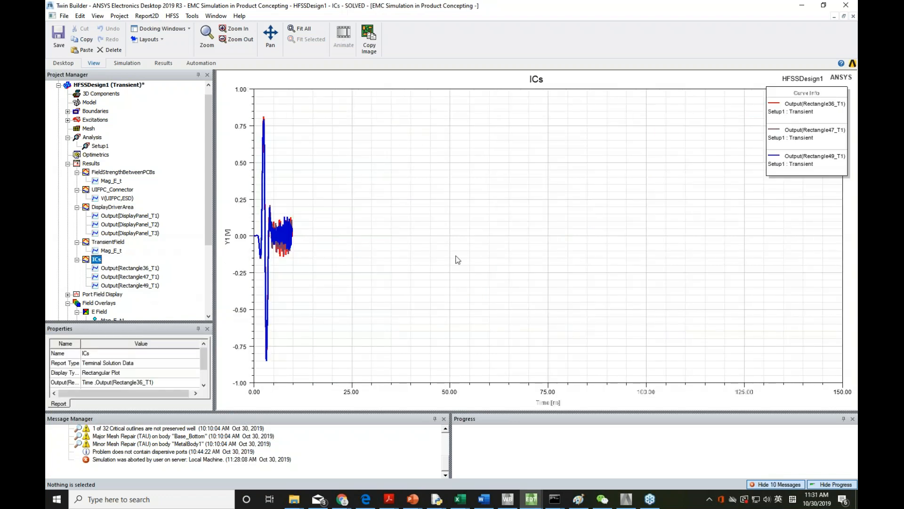
# Display the E Field overlay on the model and examine its cut planes around the coffee maker from another angle.
pyautogui.scroll(-4, 124, 245)
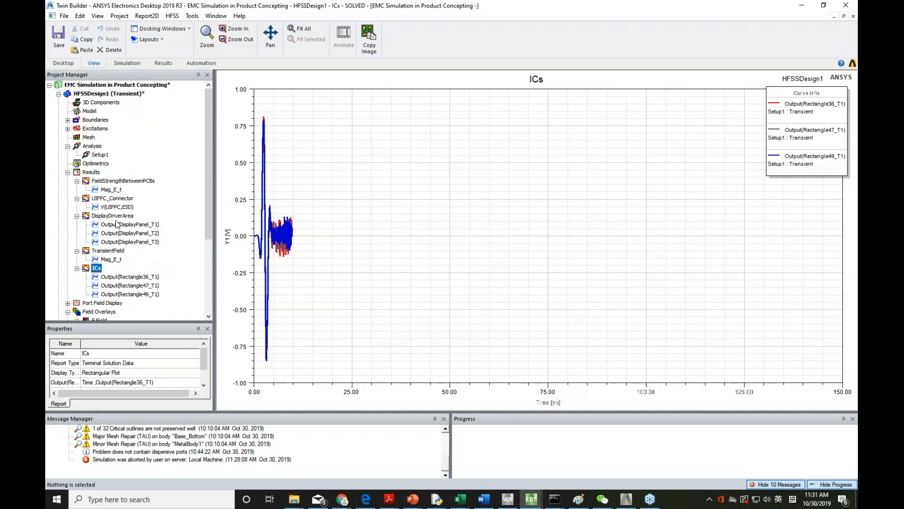
pyautogui.click(99, 207)
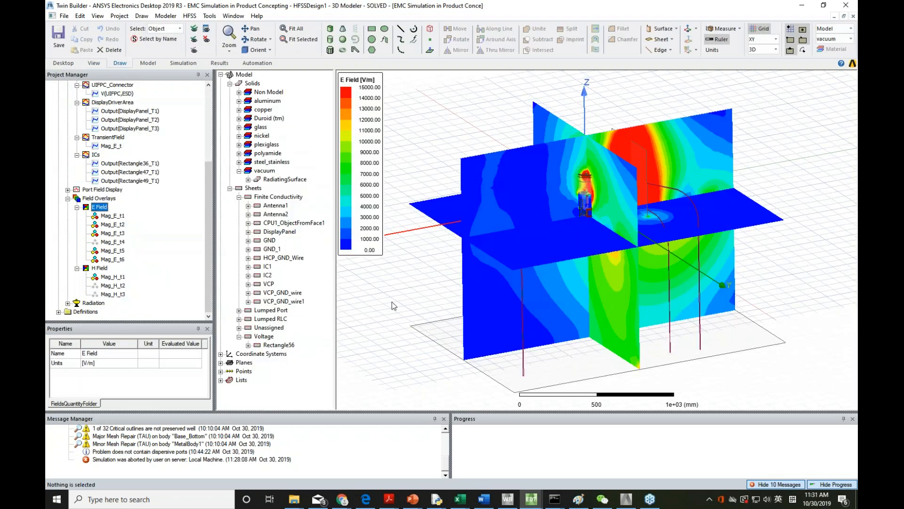
pyautogui.keyDown('alt'); pyautogui.moveTo(397, 303); pyautogui.dragTo(492, 318); pyautogui.keyUp('alt')
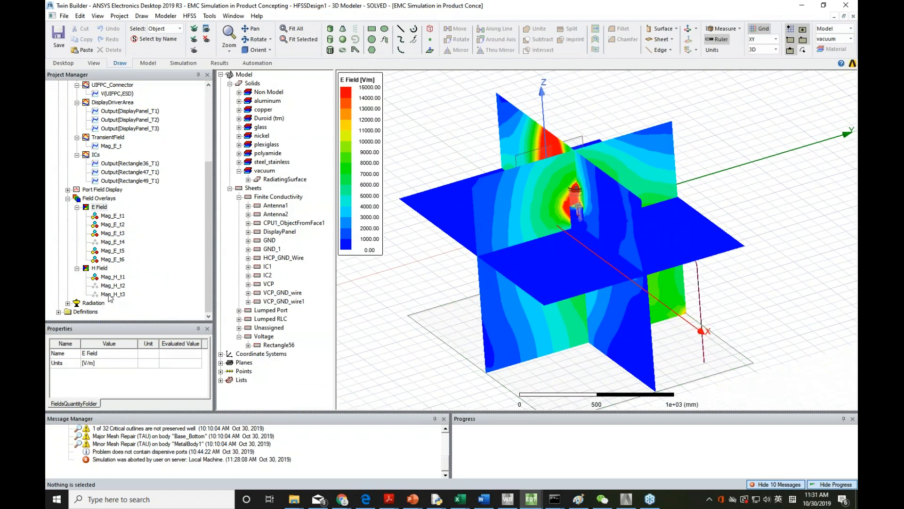
# Display the H Field overlay and examine the field distribution on the circuit boards in the coffee maker's base up close.
pyautogui.click(106, 269)
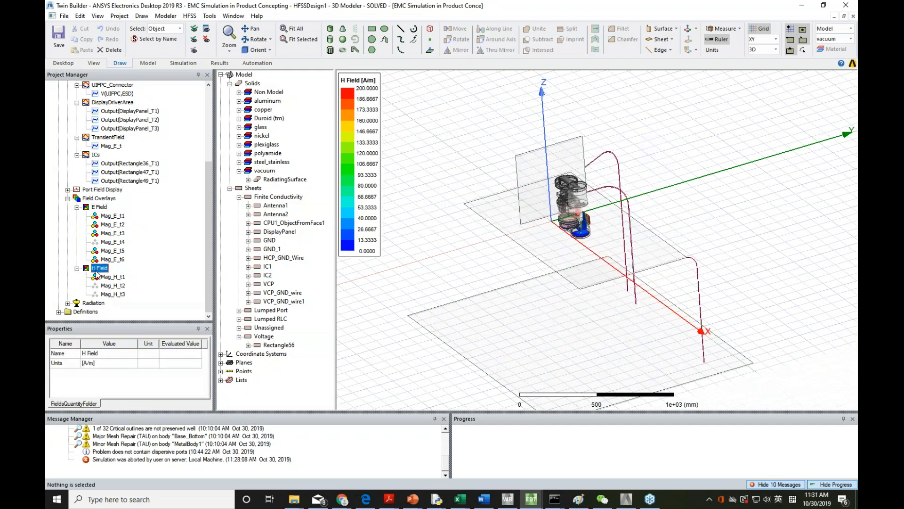
pyautogui.click(437, 270)
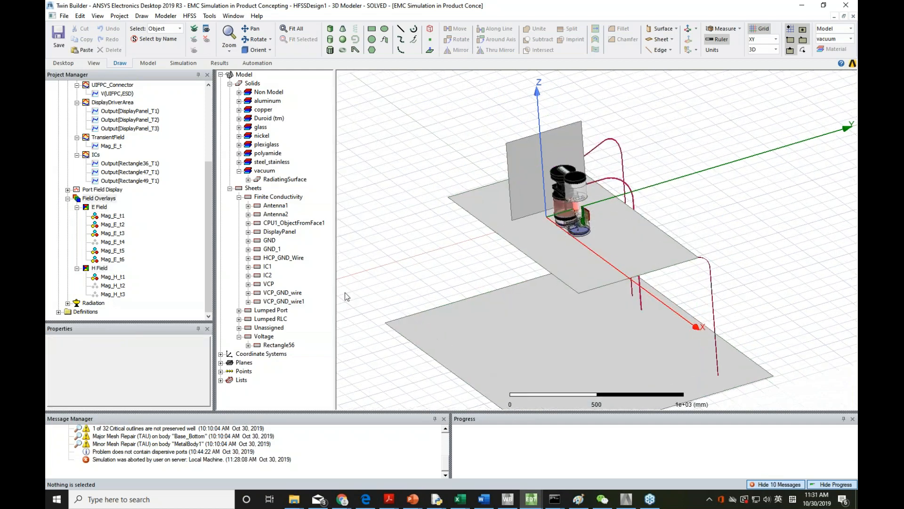
pyautogui.click(107, 269)
pyautogui.scroll(6, 569, 237)
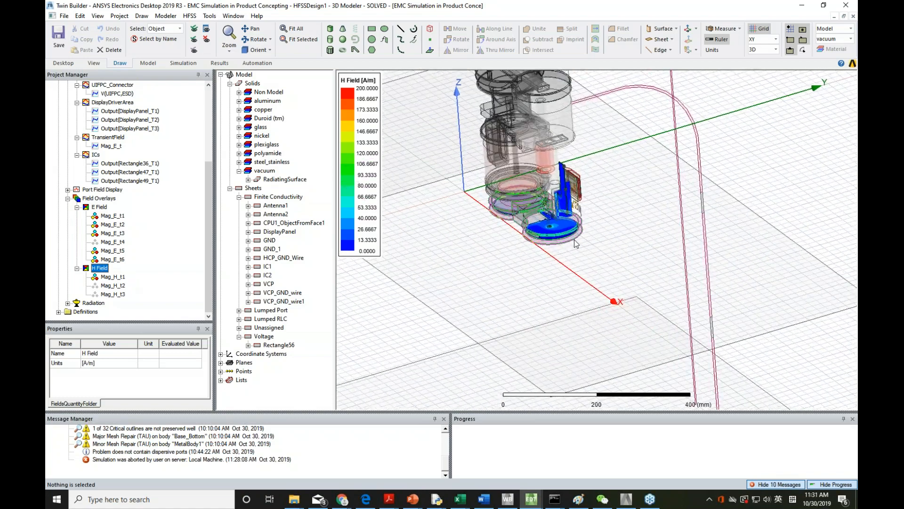
pyautogui.keyDown('alt'); pyautogui.moveTo(569, 237); pyautogui.dragTo(638, 357); pyautogui.keyUp('alt')
pyautogui.scroll(3, 606, 301)
pyautogui.scroll(-4, 624, 339)
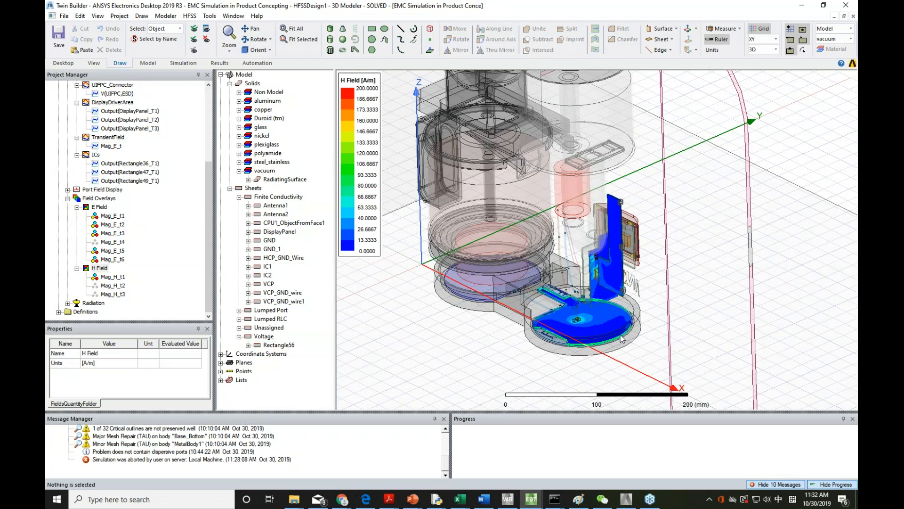
pyautogui.keyDown('shift'); pyautogui.moveTo(629, 321); pyautogui.dragTo(598, 283); pyautogui.keyUp('shift')
# Show the H Field overlay once more, then hide it and view the coffee maker on its coupling plane.
pyautogui.click(764, 154)
pyautogui.click(103, 269)
pyautogui.click(103, 270)
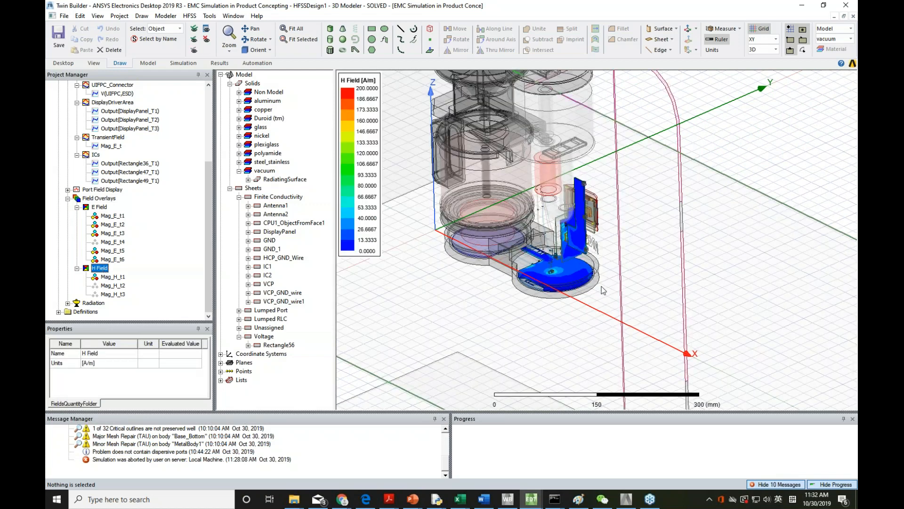
pyautogui.click(162, 280)
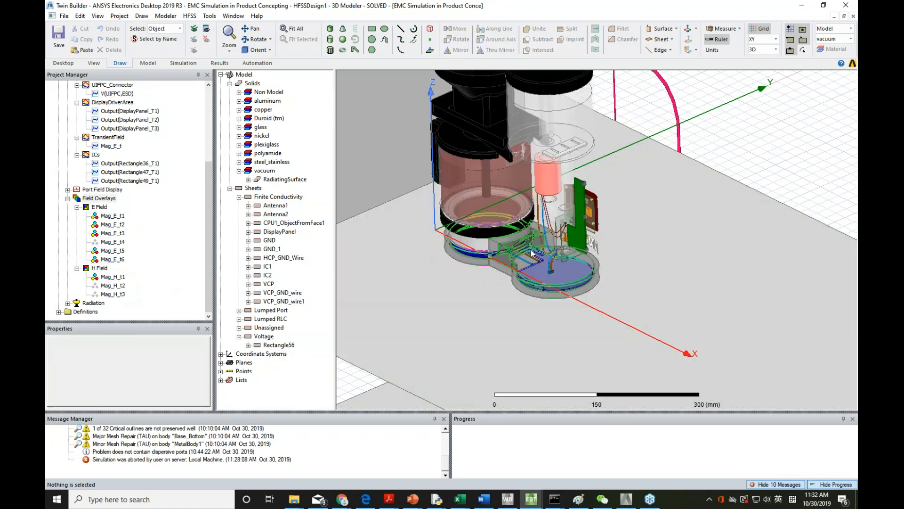
pyautogui.scroll(-5, 531, 271)
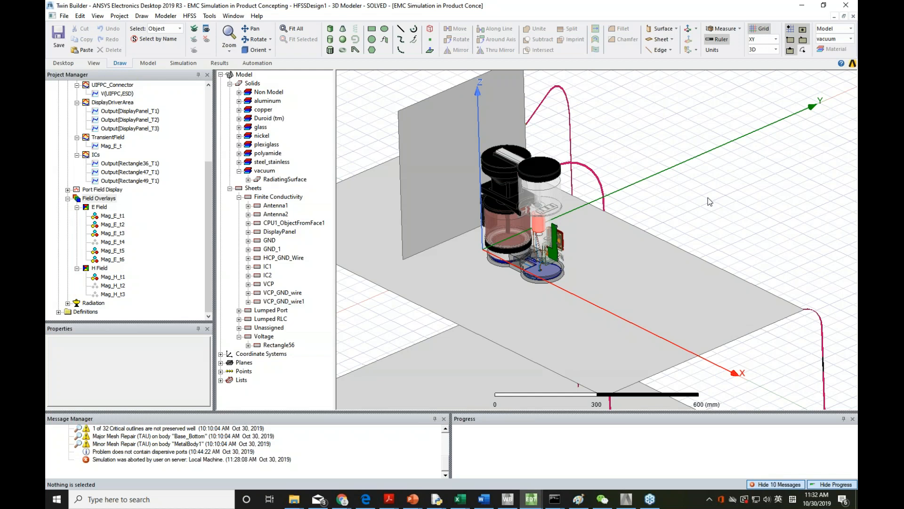
# Switch to the PowerPoint presentation "EMC Simulation in Product Concepting" and go back through the slide thumbnails to the Analysis Examples section.
pyautogui.click(413, 499)
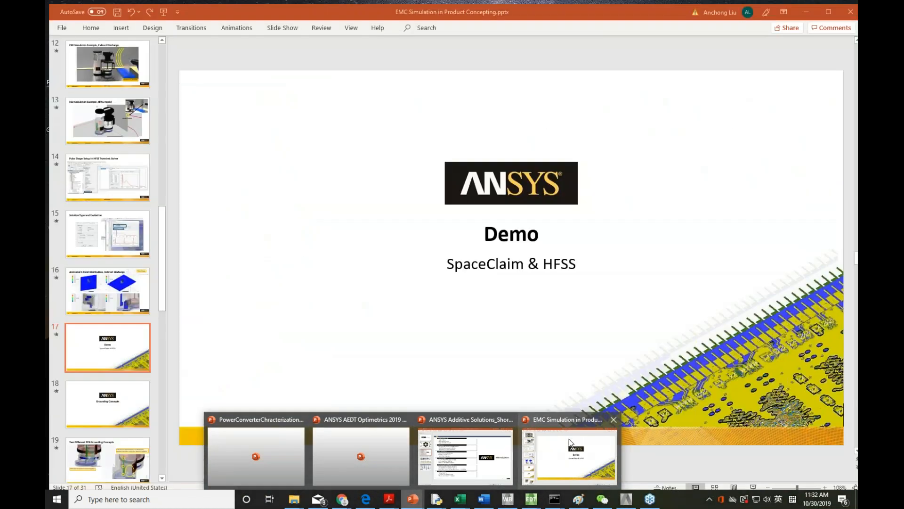
pyautogui.click(563, 441)
pyautogui.scroll(5, 101, 202)
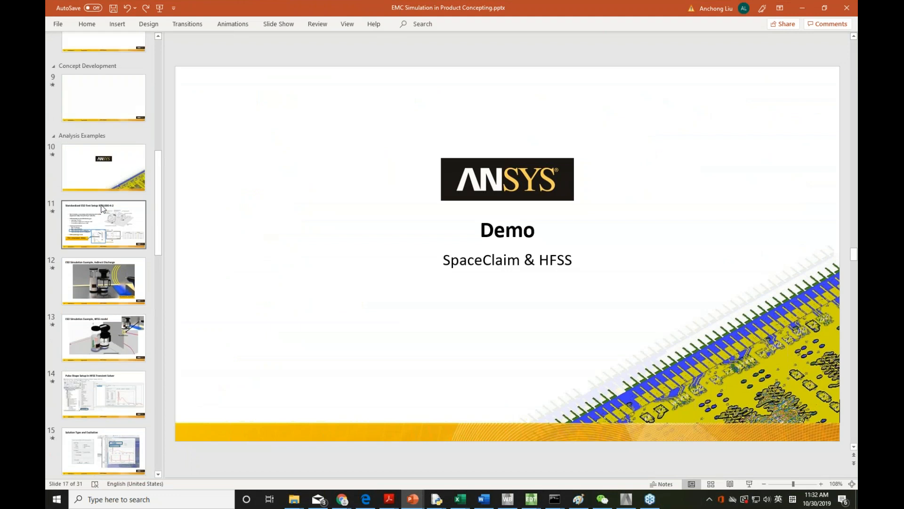